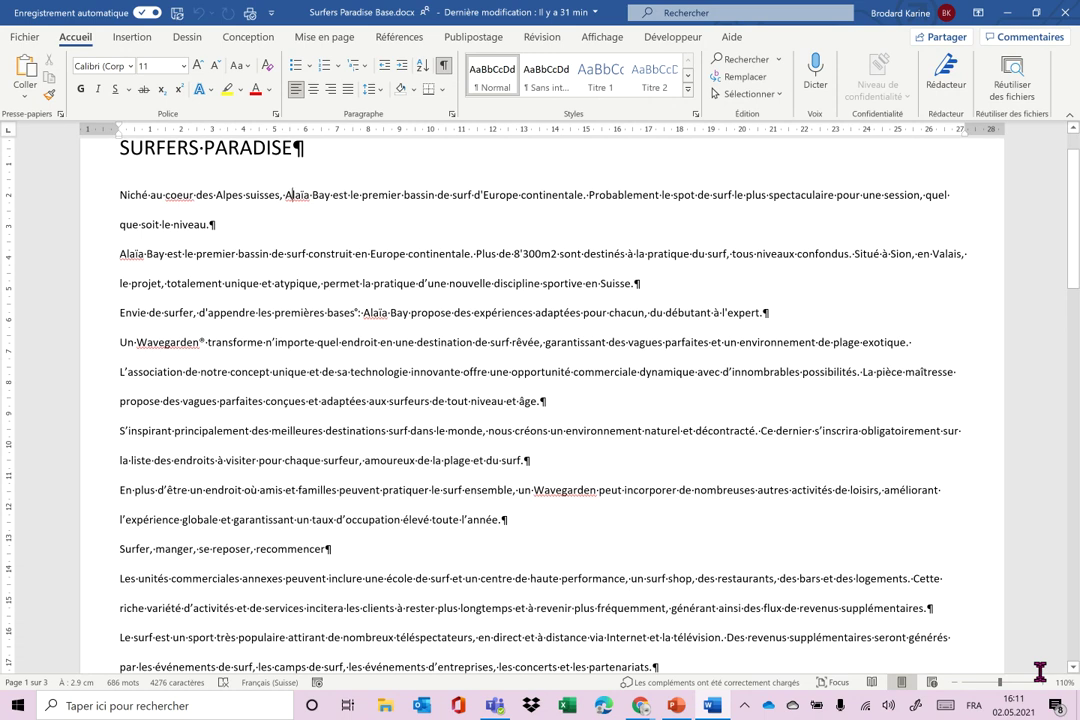
# Toggle the display of paragraph marks and other hidden formatting symbols off and back on twice.
pyautogui.scroll(2, 838, 496)
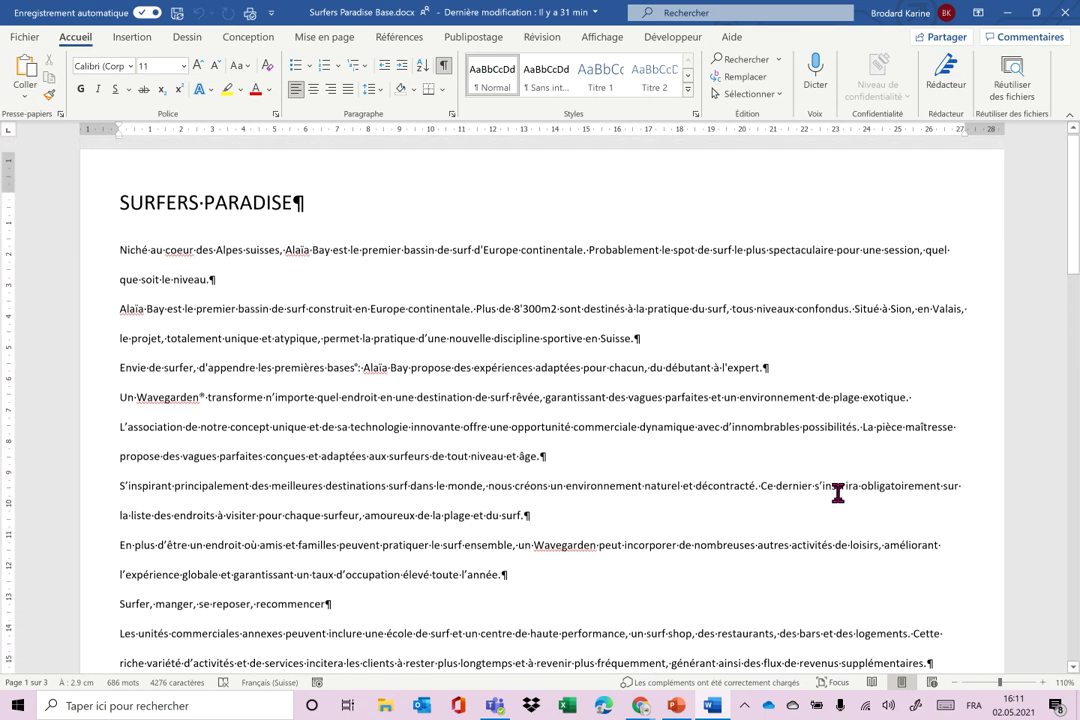
pyautogui.click(444, 66)
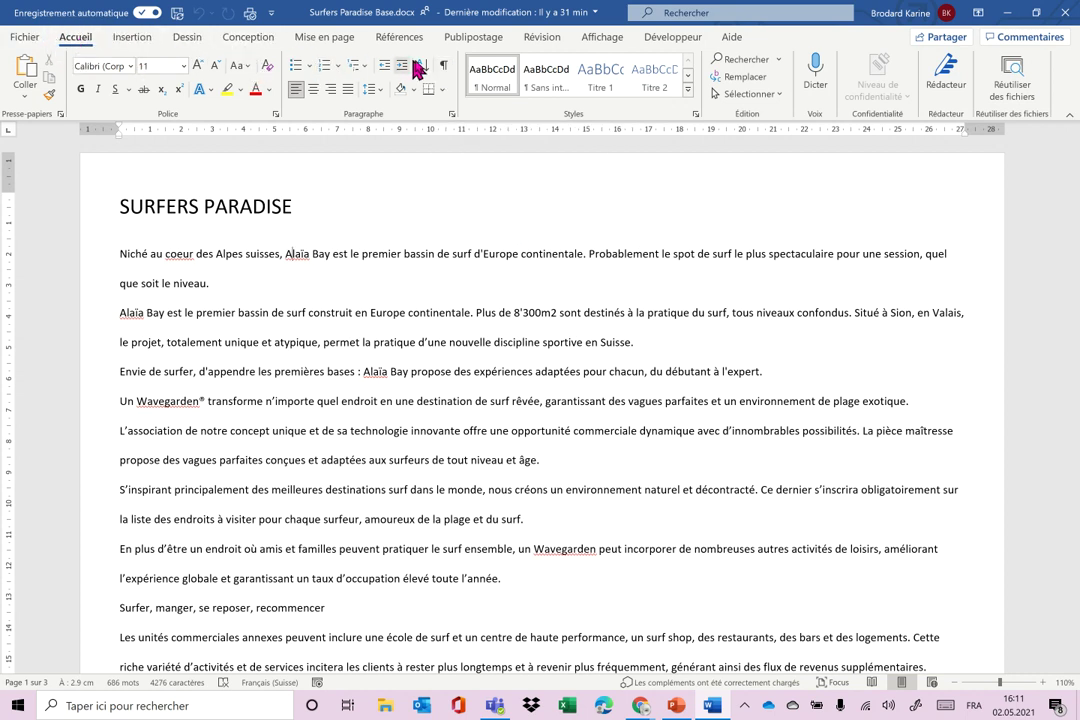
pyautogui.click(444, 66)
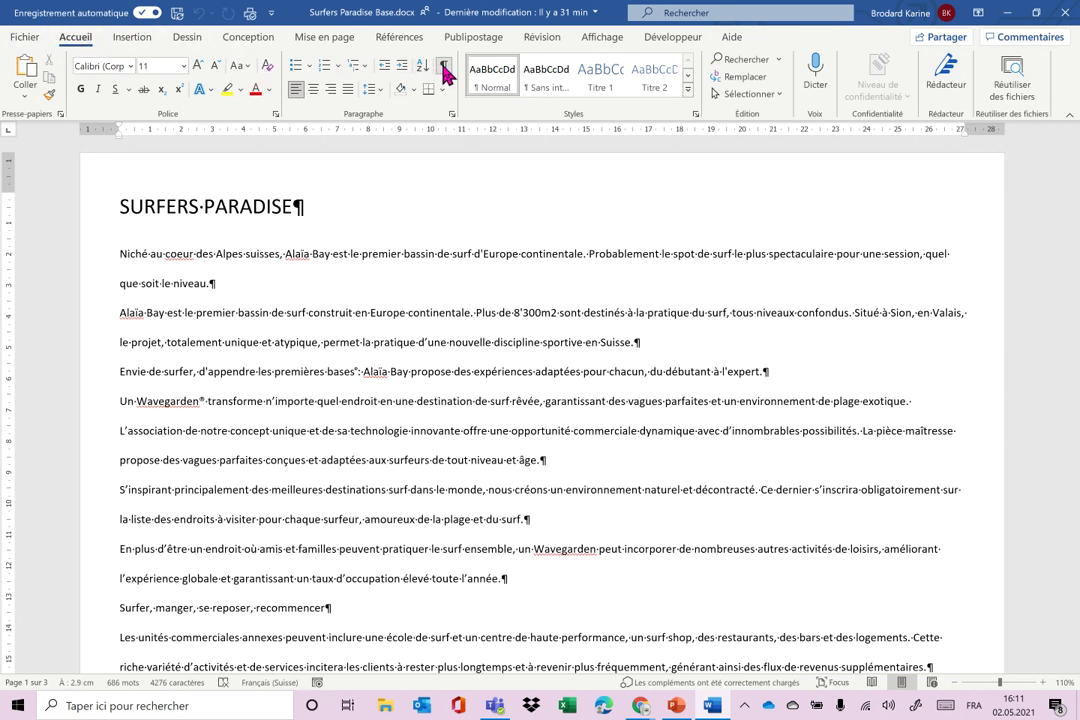
pyautogui.click(444, 67)
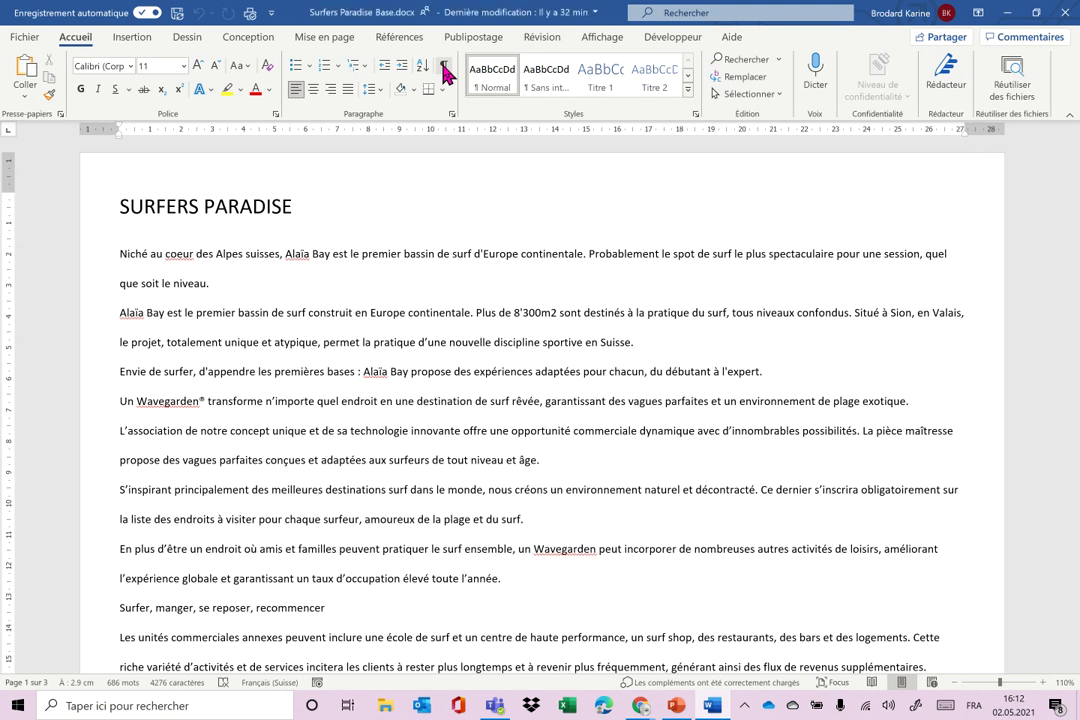
pyautogui.click(445, 68)
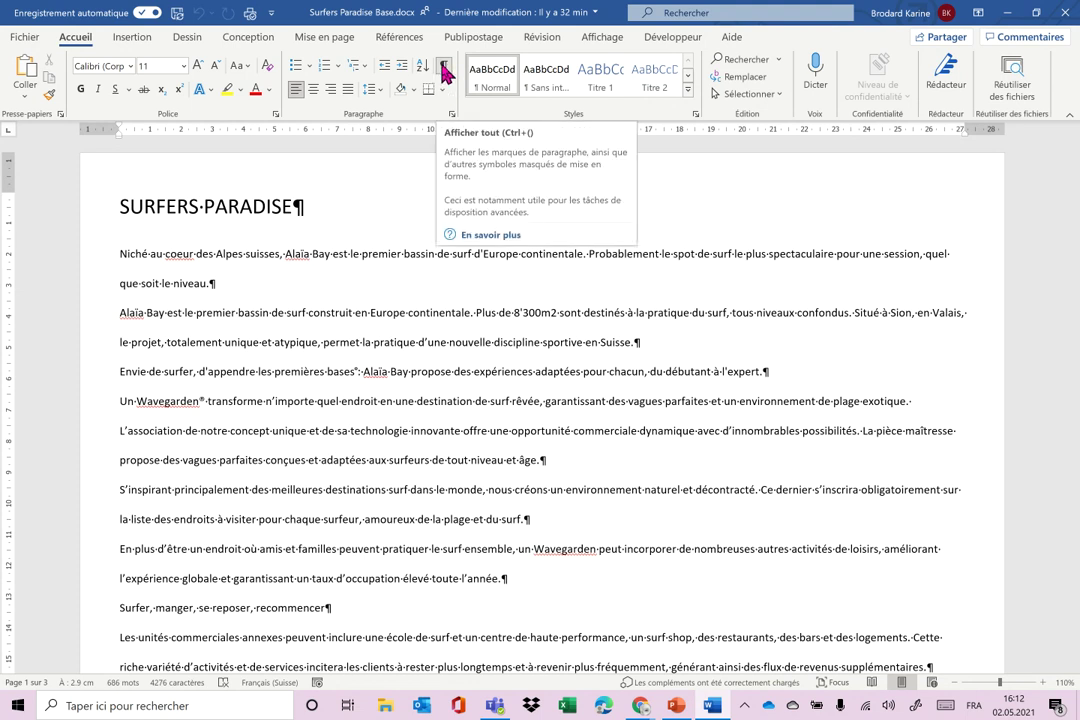
# Select the first three body paragraphs one after another to inspect their extents, and clear the selection.
pyautogui.tripleClick(122, 256)
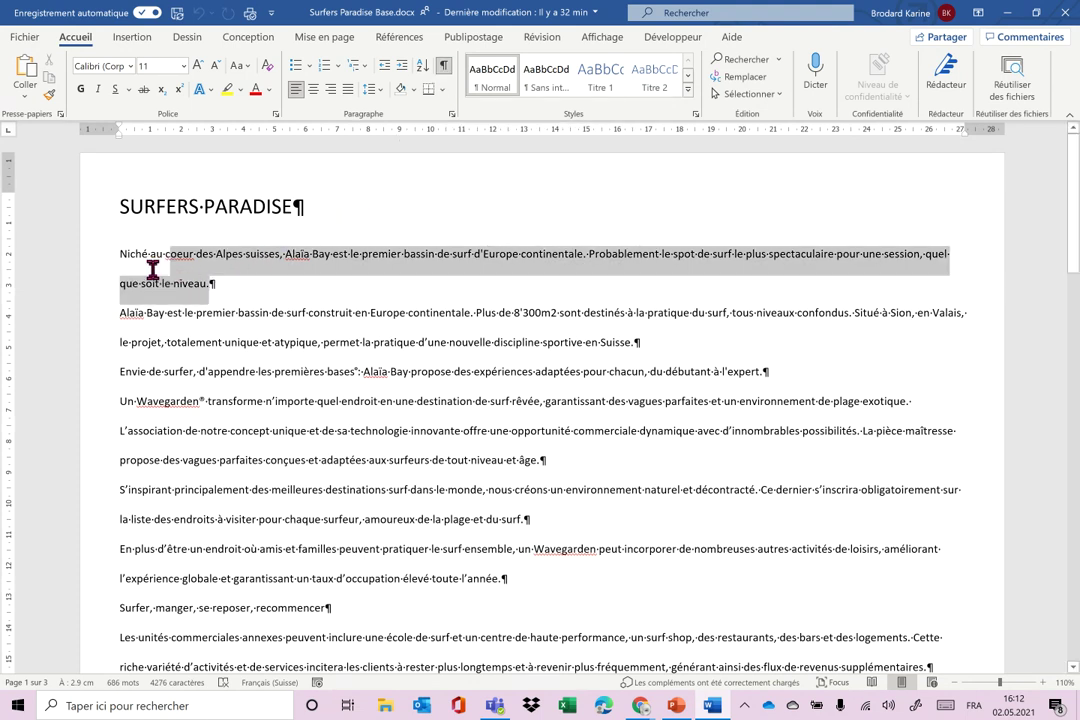
pyautogui.moveTo(118, 313); pyautogui.dragTo(640, 342)
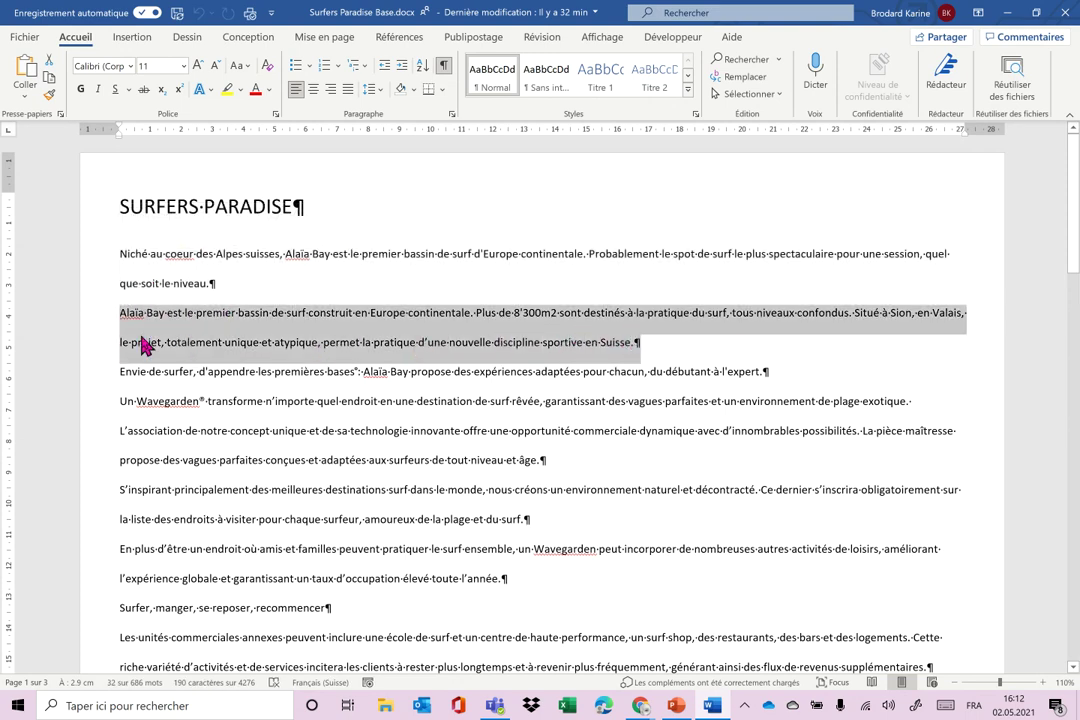
pyautogui.click(92, 378)
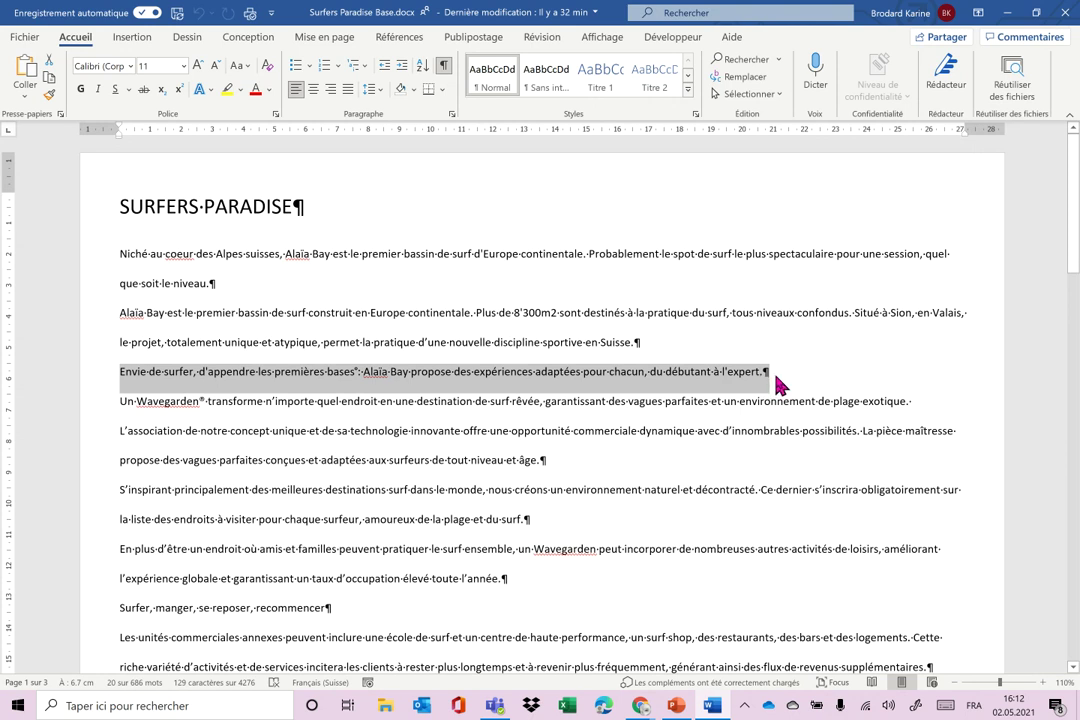
pyautogui.click(520, 318)
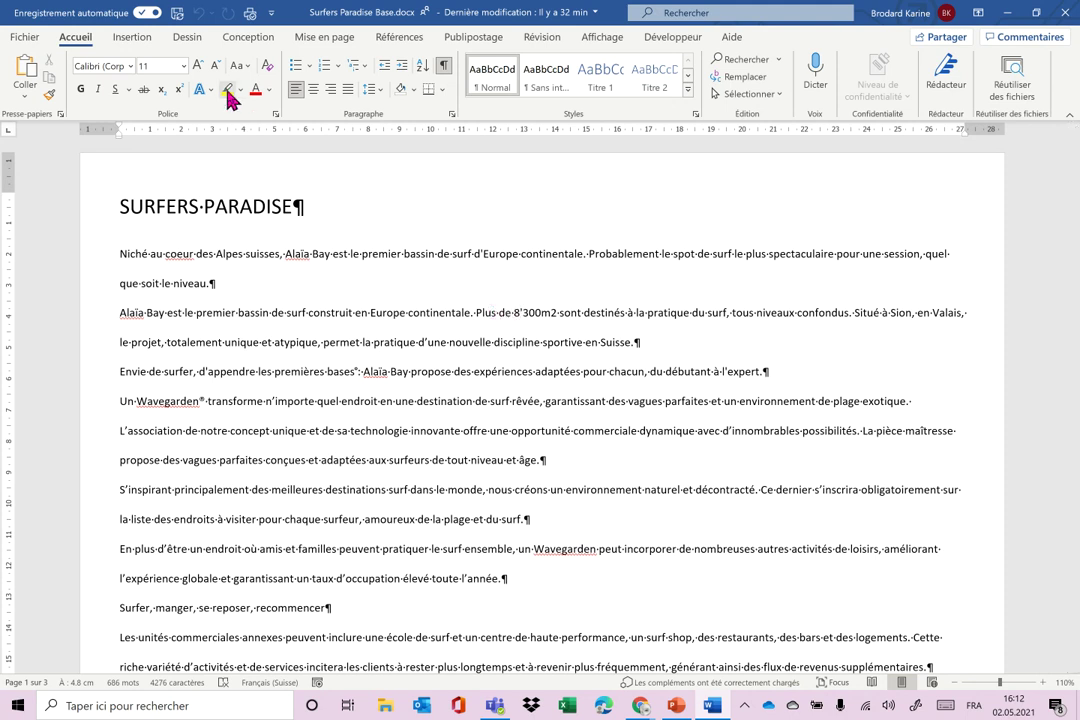
# Set custom margins for the whole document: 2 cm at the top, bottom and right, and 3 cm at the left.
pyautogui.click(322, 40)
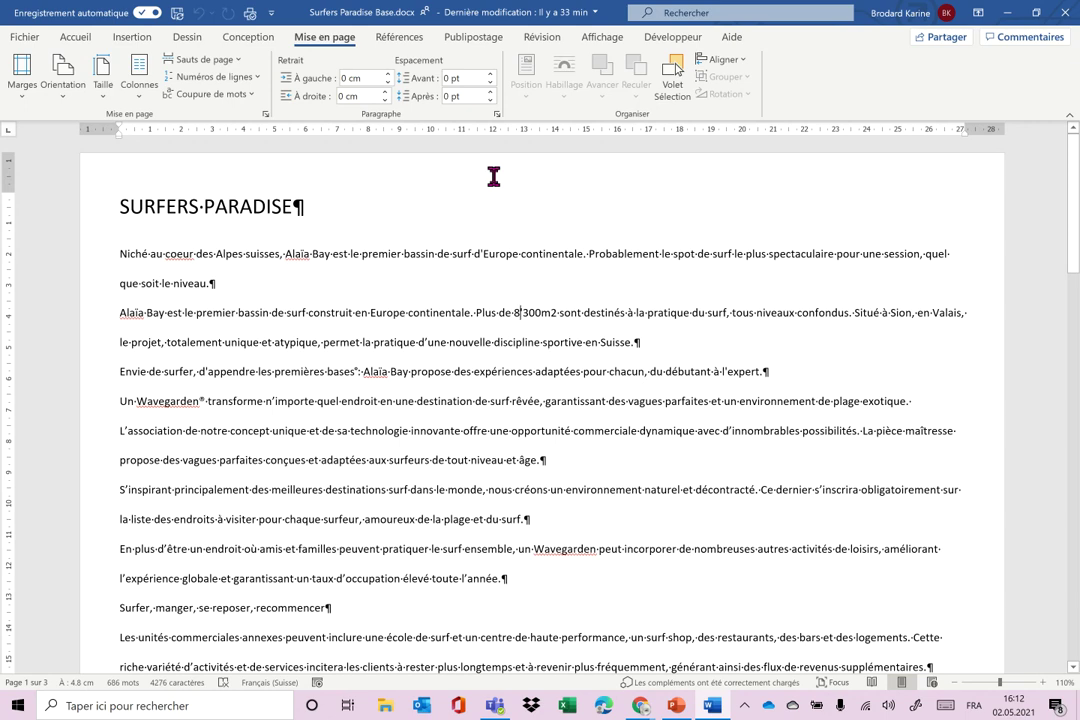
pyautogui.click(27, 89)
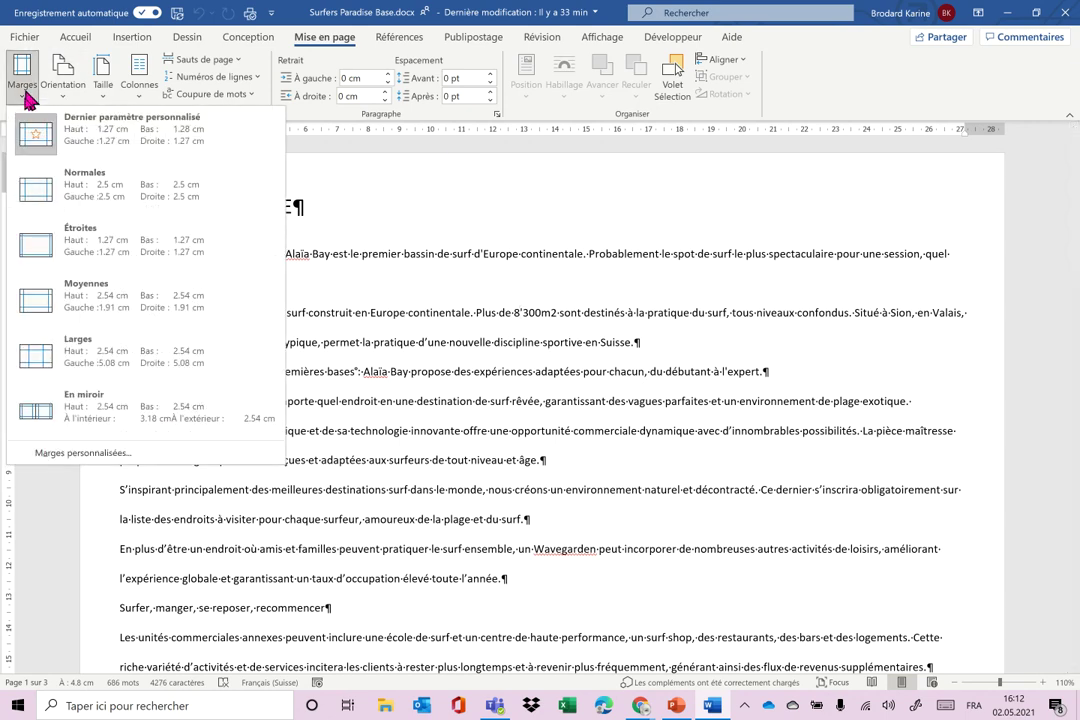
pyautogui.click(60, 459)
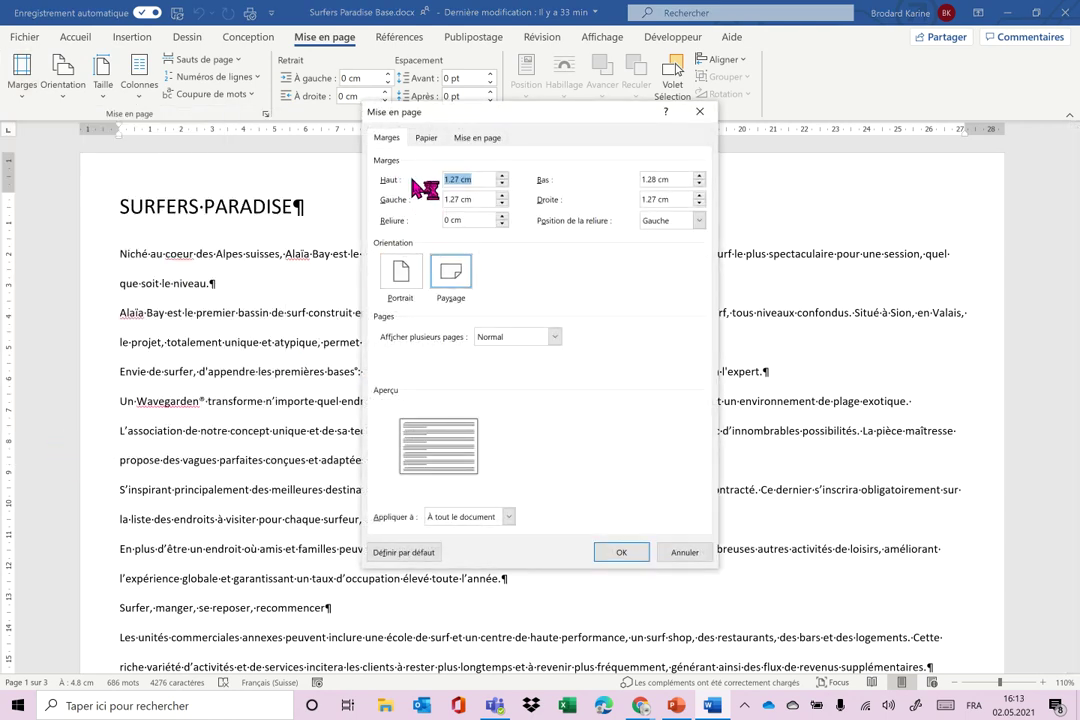
pyautogui.write('2')
pyautogui.doubleClick(655, 179)
pyautogui.write('2')
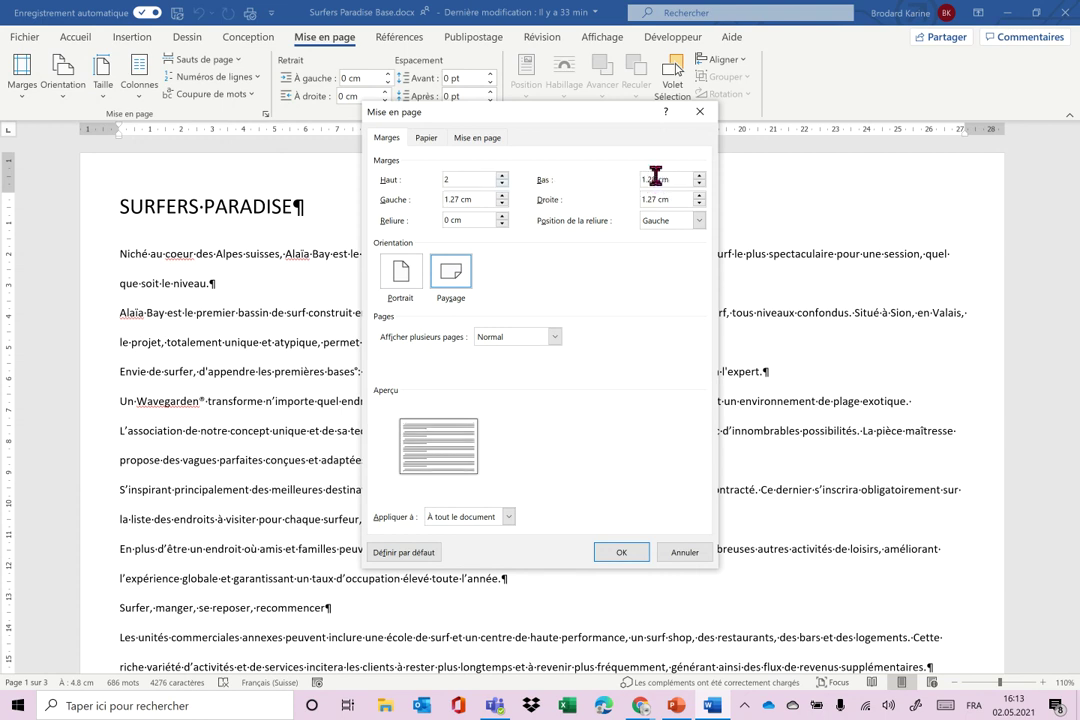
pyautogui.moveTo(495, 199); pyautogui.dragTo(415, 205)
pyautogui.write('3')
pyautogui.moveTo(688, 199); pyautogui.dragTo(603, 207)
pyautogui.write('2')
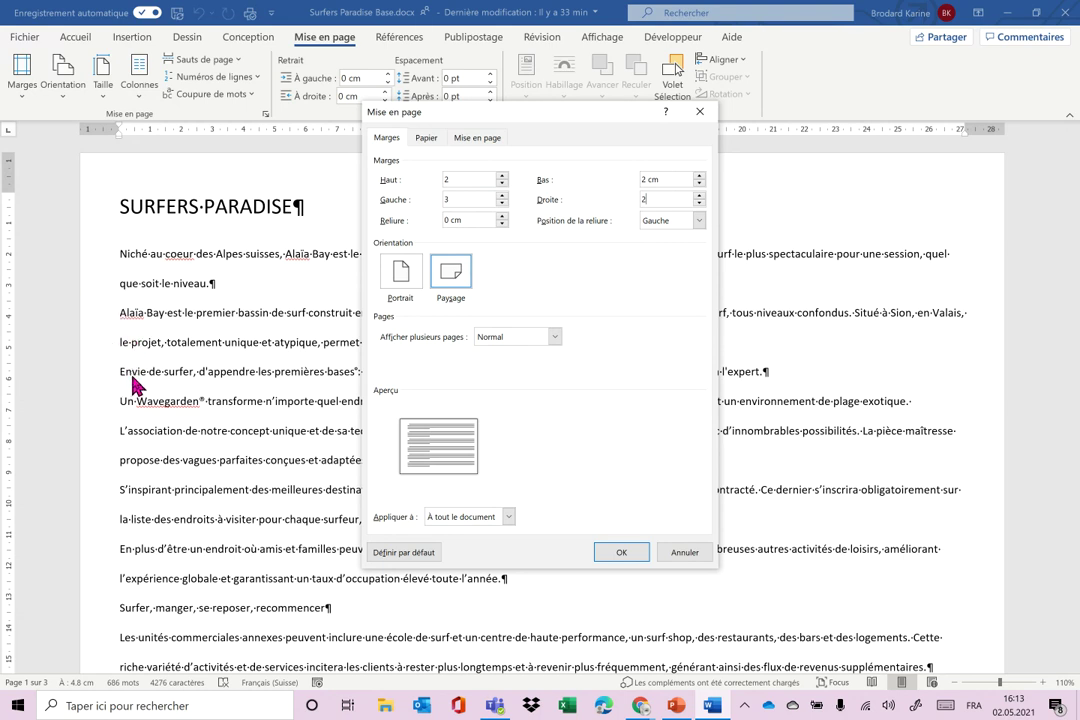
pyautogui.press('Tab')
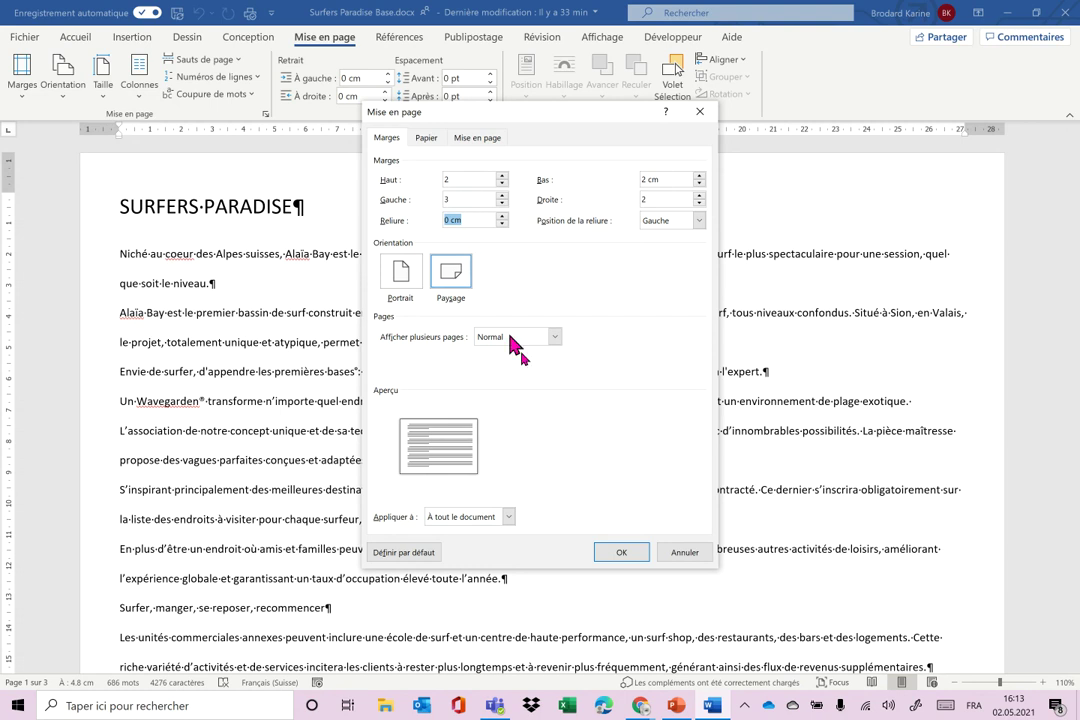
pyautogui.click(622, 553)
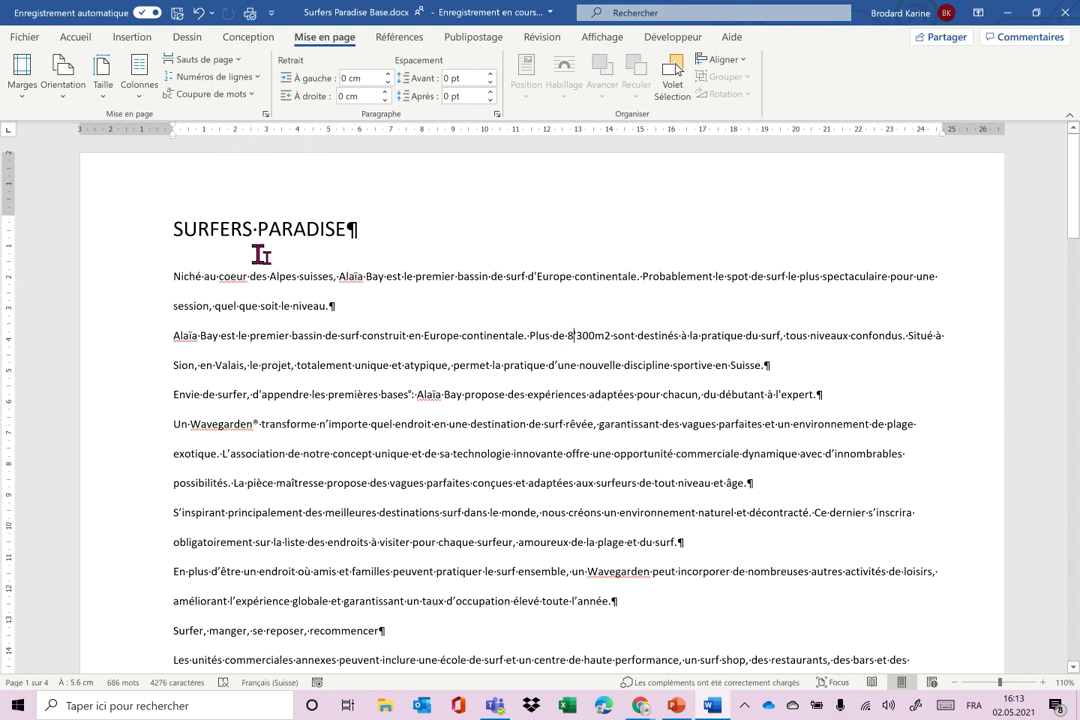
# Change the page orientation of the document to portrait.
pyautogui.scroll(-2, 365, 212)
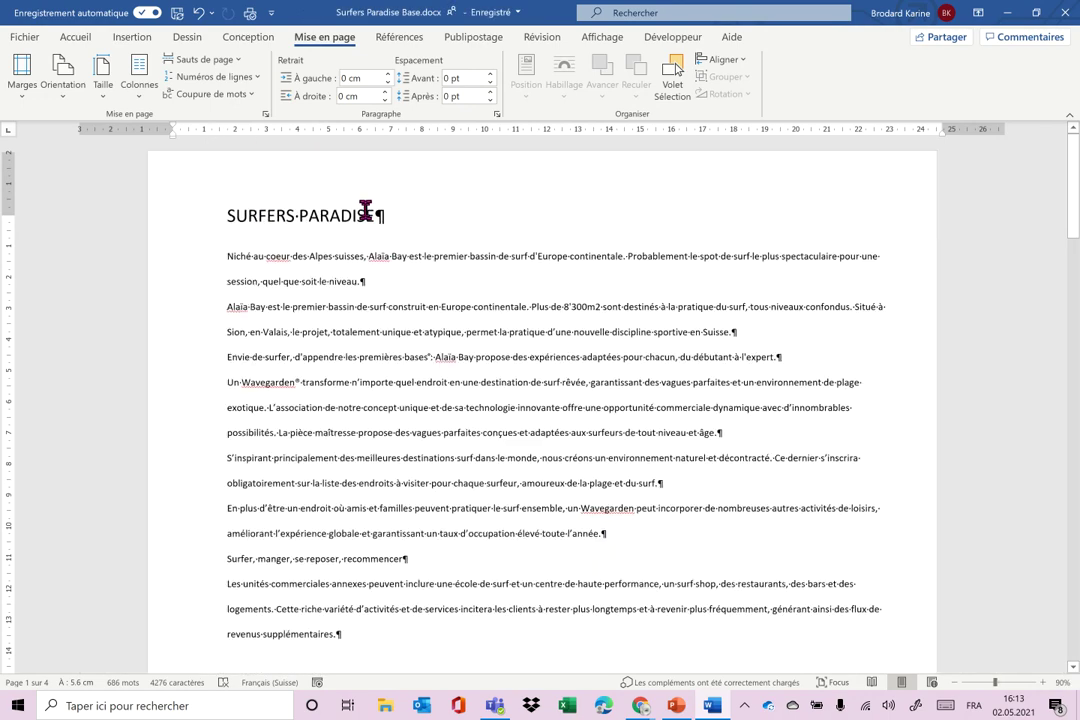
pyautogui.scroll(-3, 365, 212)
pyautogui.scroll(-2, 366, 210)
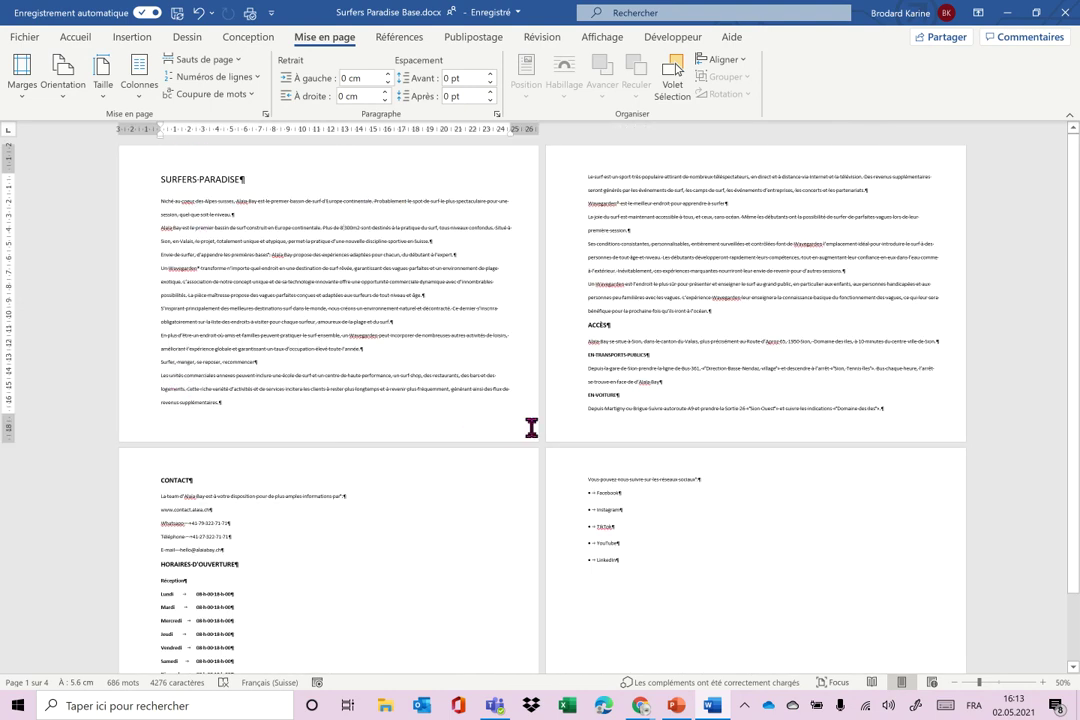
pyautogui.rightClick(55, 91)
pyautogui.click(55, 90)
pyautogui.click(56, 90)
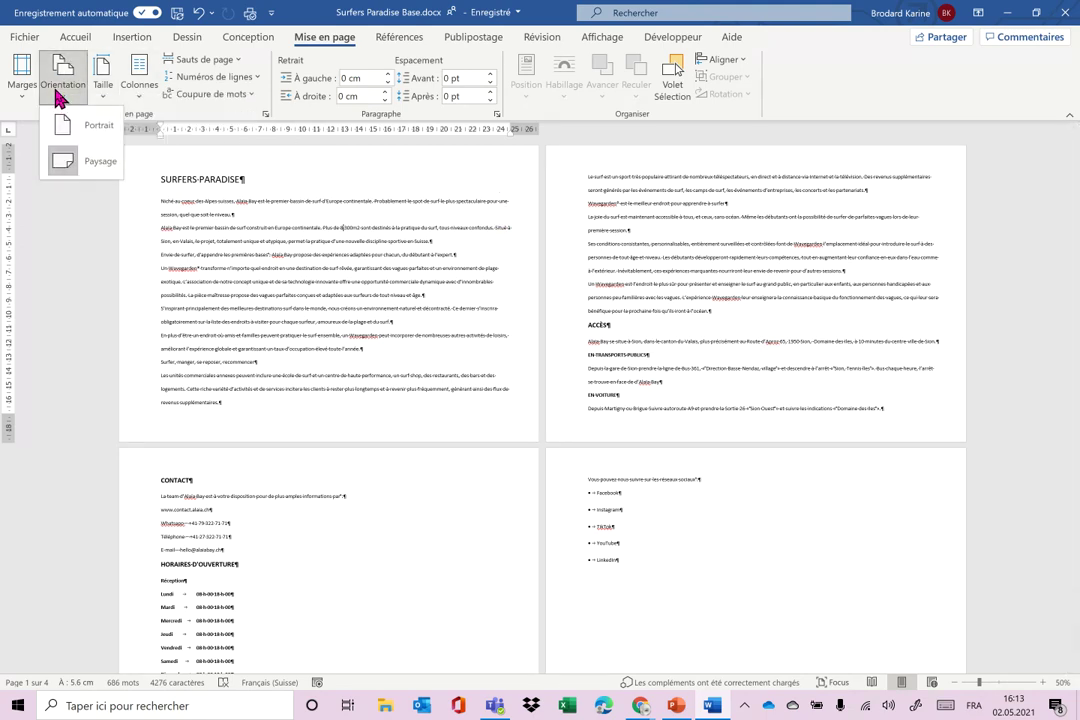
pyautogui.click(85, 133)
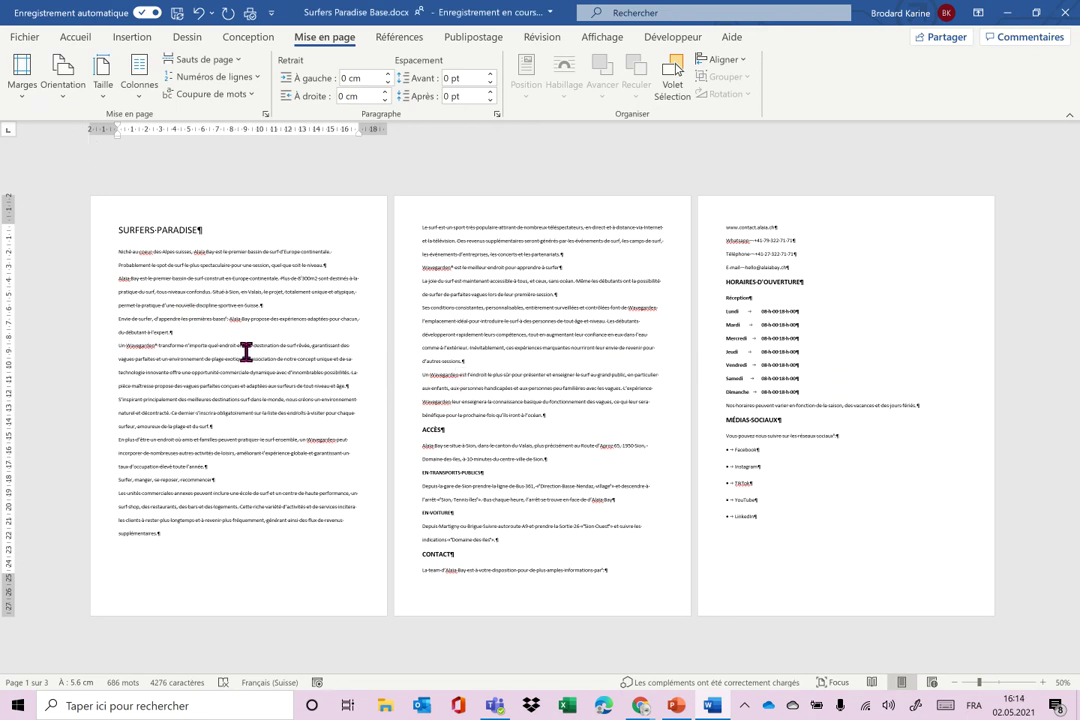
# Inspect the available paper sizes for the document and keep the current one.
pyautogui.click(1042, 684)
pyautogui.click(1042, 684)
pyautogui.click(1042, 684)
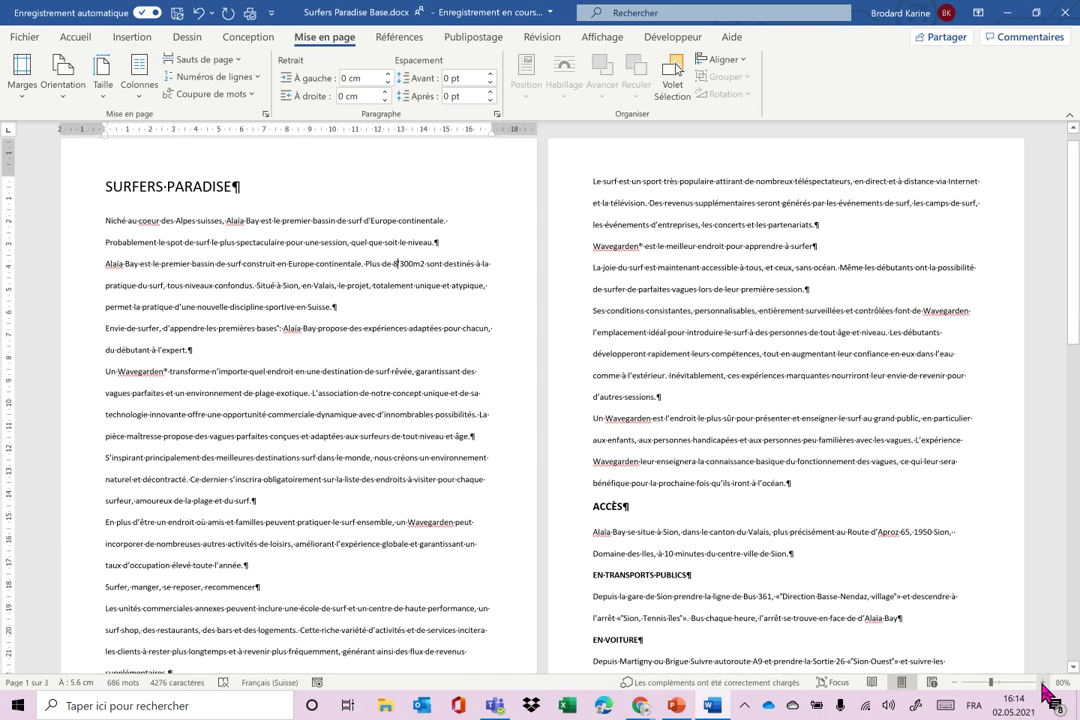
pyautogui.click(1042, 684)
pyautogui.scroll(1, 711, 535)
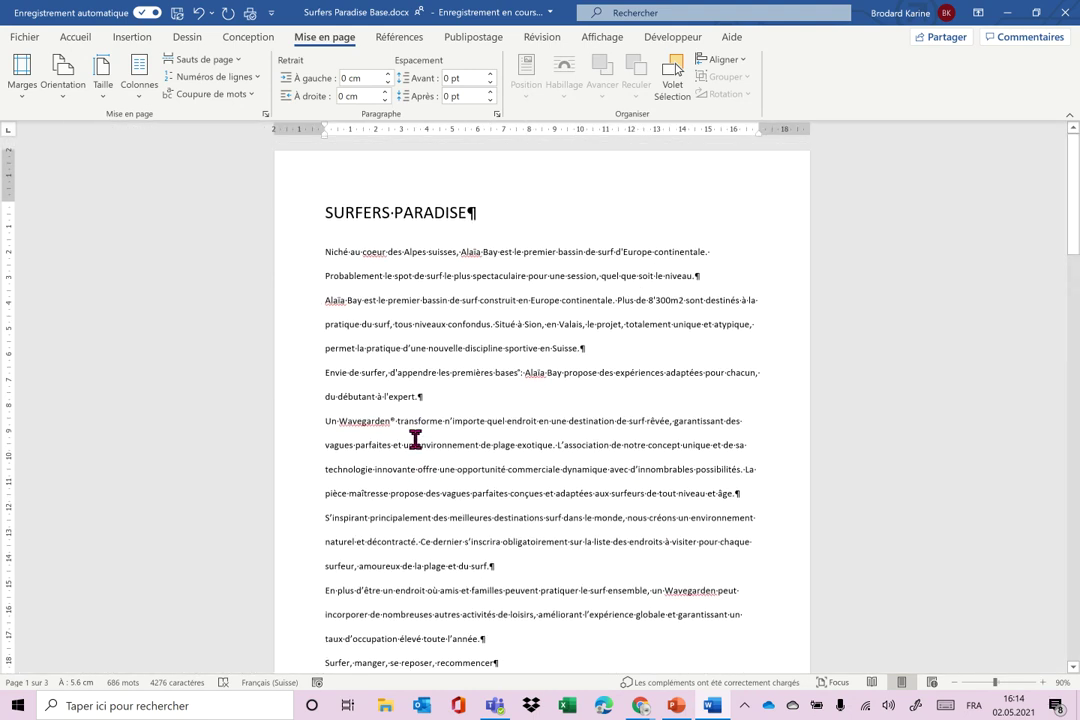
pyautogui.click(104, 90)
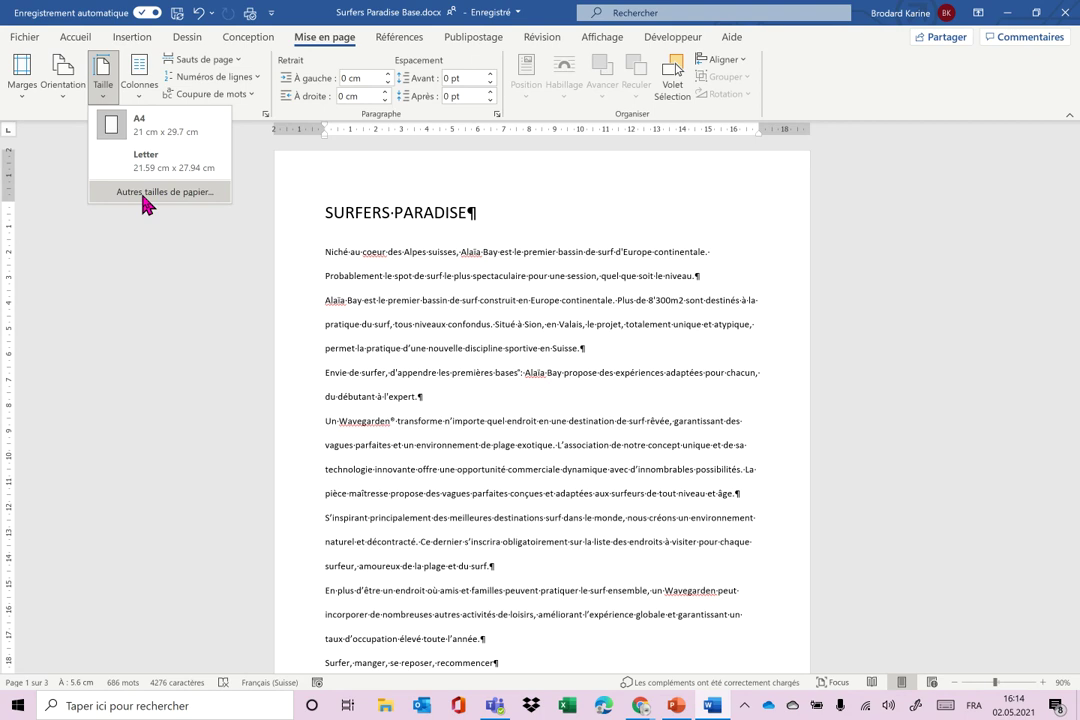
pyautogui.click(361, 245)
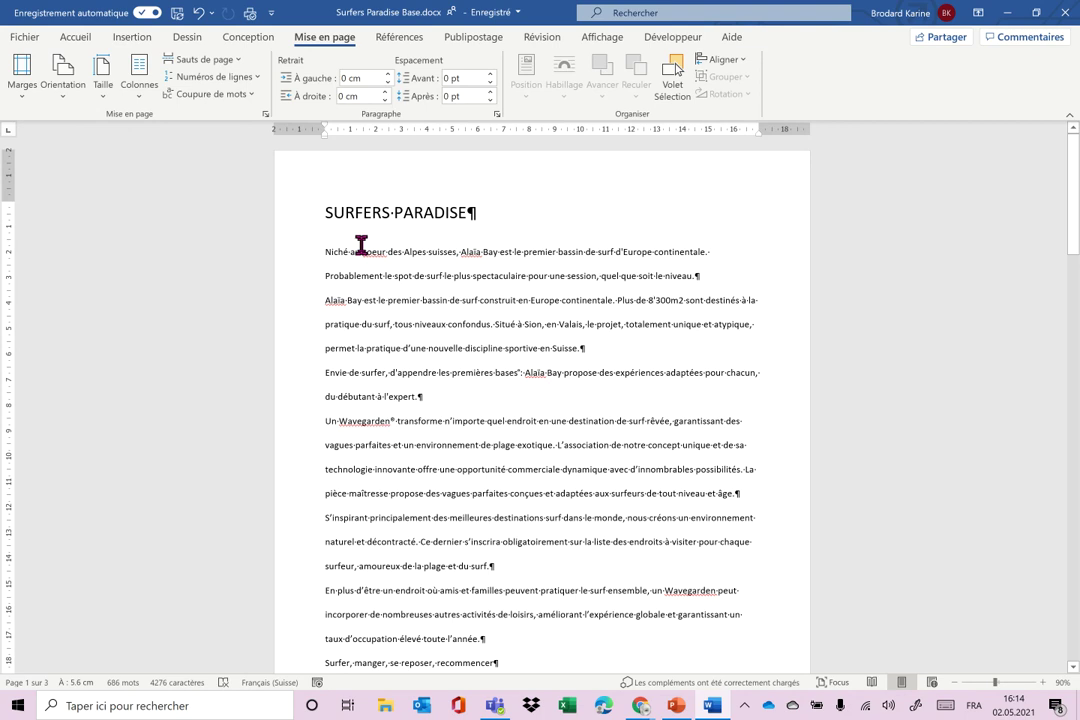
# Select the entire document text, try centred and right alignment on it, and justify it.
pyautogui.click(74, 38)
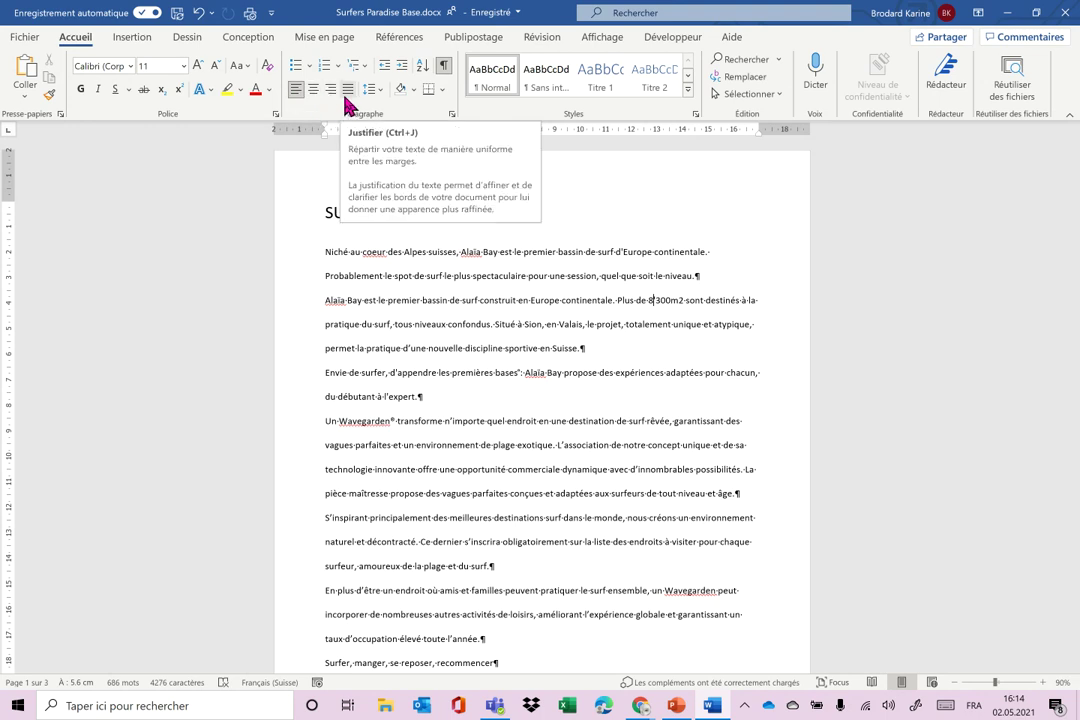
pyautogui.click(347, 212)
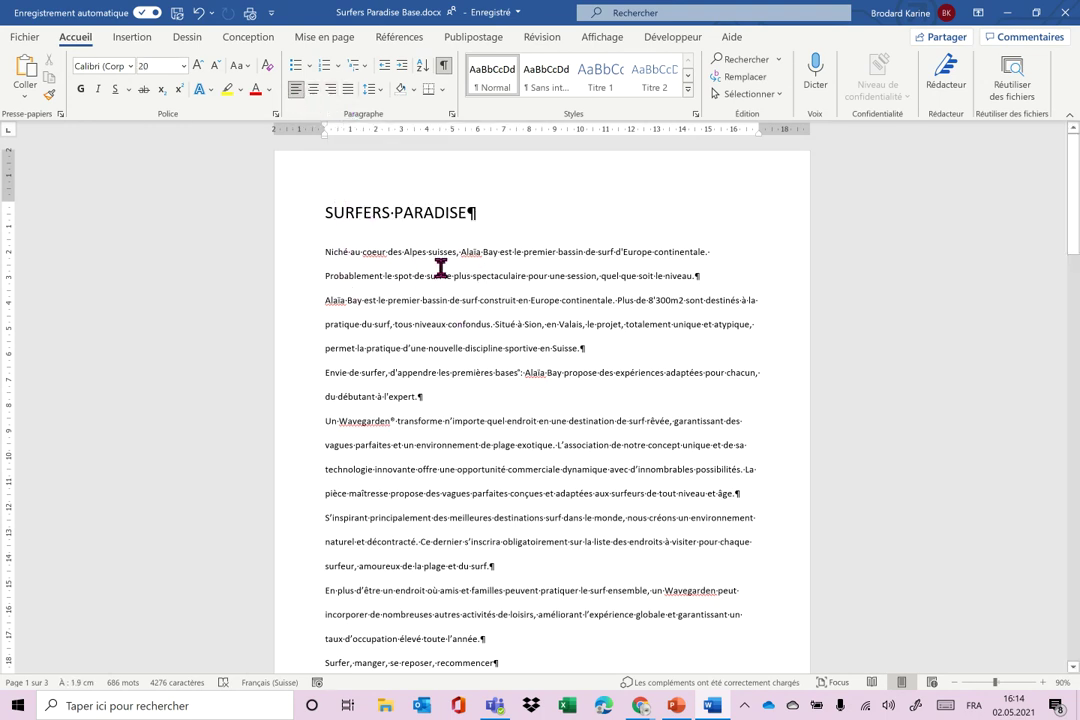
pyautogui.moveTo(307, 222); pyautogui.dragTo(325, 446)
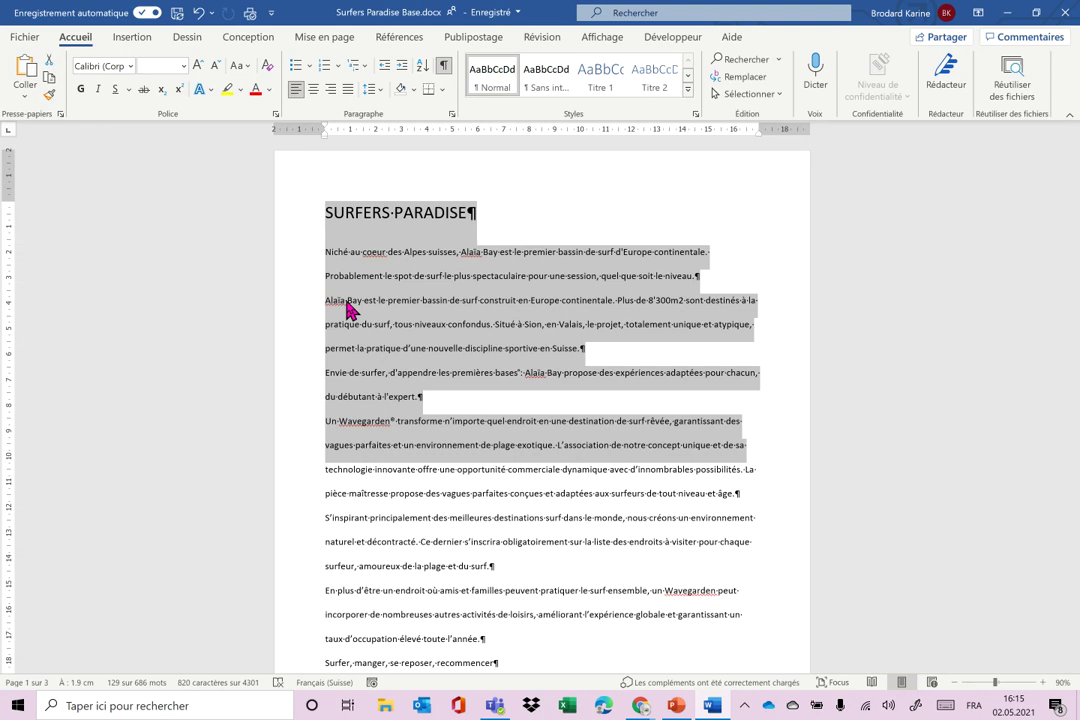
pyautogui.hotkey('ctrl', 'a')
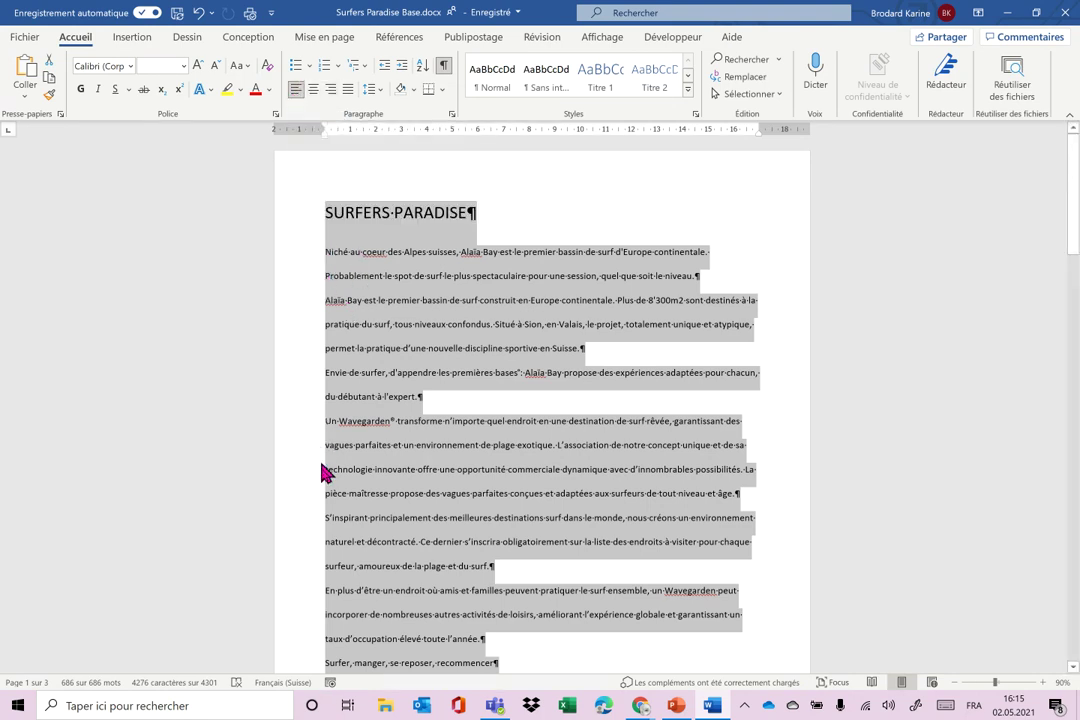
pyautogui.click(314, 89)
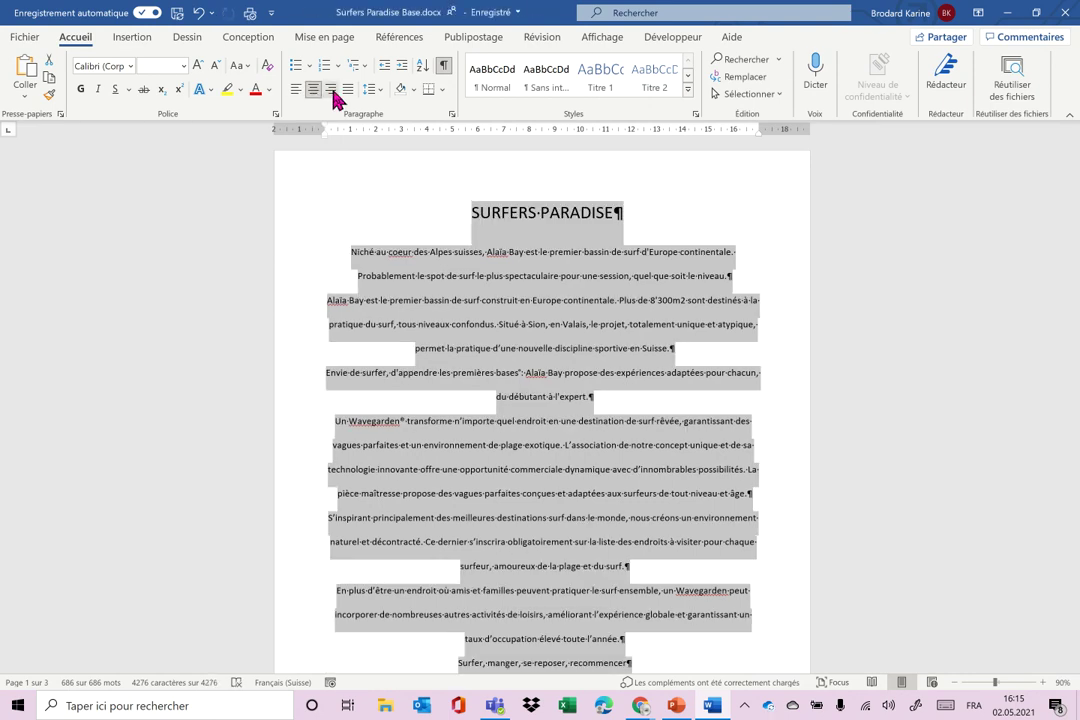
pyautogui.click(330, 89)
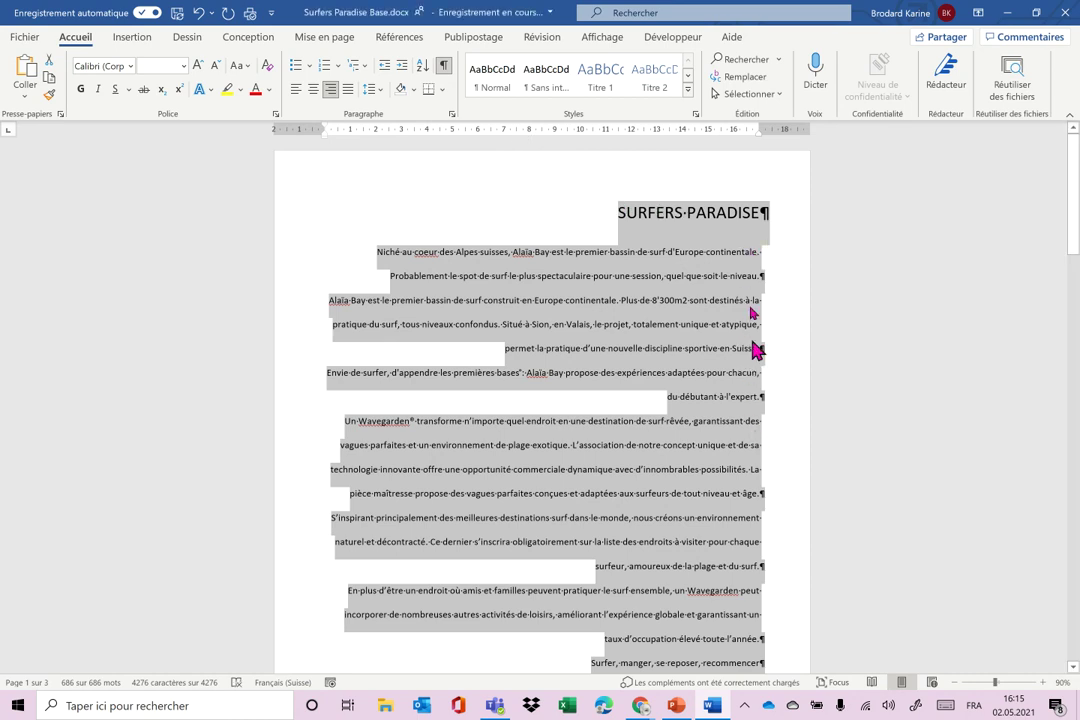
pyautogui.click(347, 89)
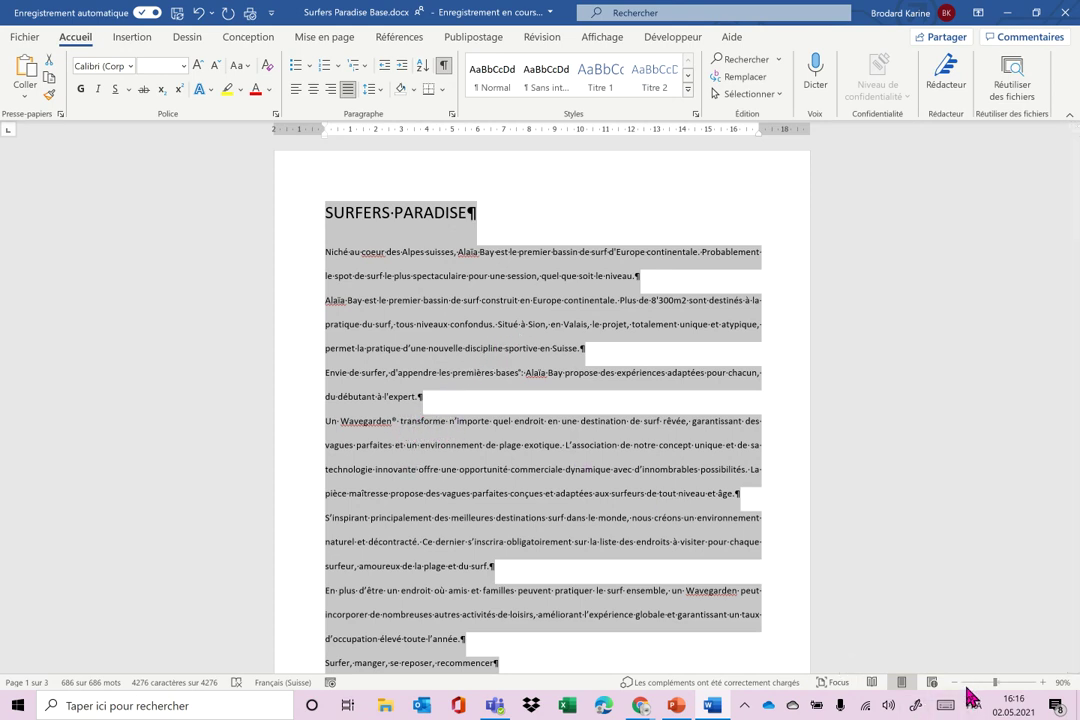
# Turn on automatic hyphenation for the document.
pyautogui.keyDown('ctrl'); pyautogui.scroll(3, 828, 488); pyautogui.keyUp('ctrl')
pyautogui.keyDown('ctrl'); pyautogui.scroll(3, 828, 488); pyautogui.keyUp('ctrl')
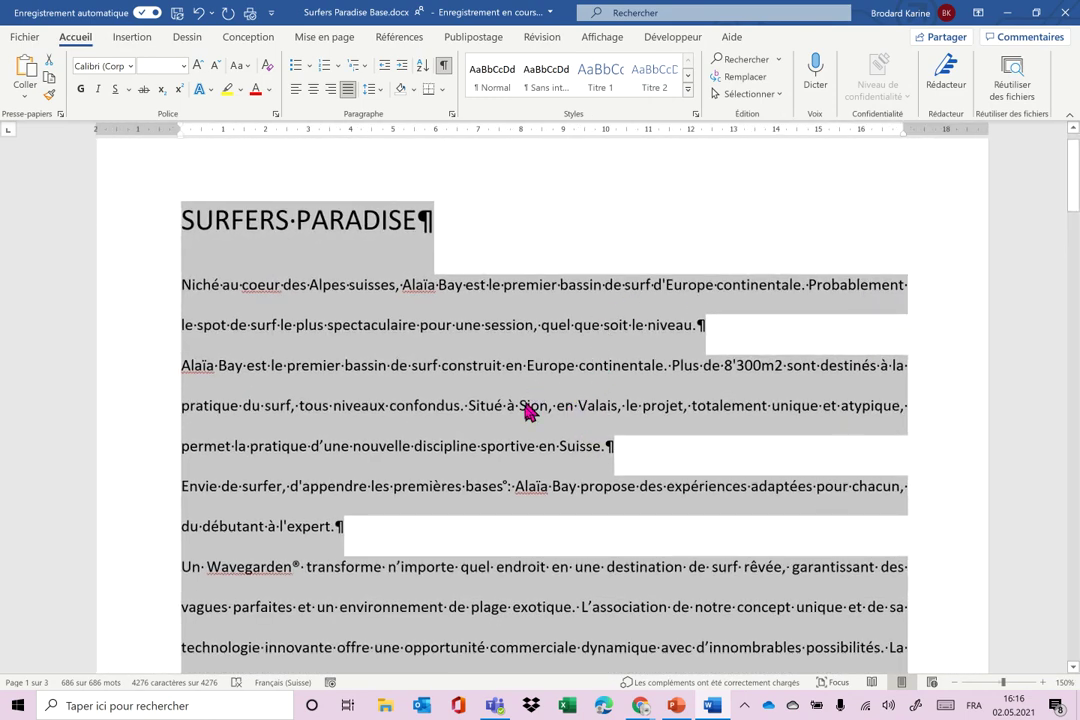
pyautogui.scroll(-2, 645, 590)
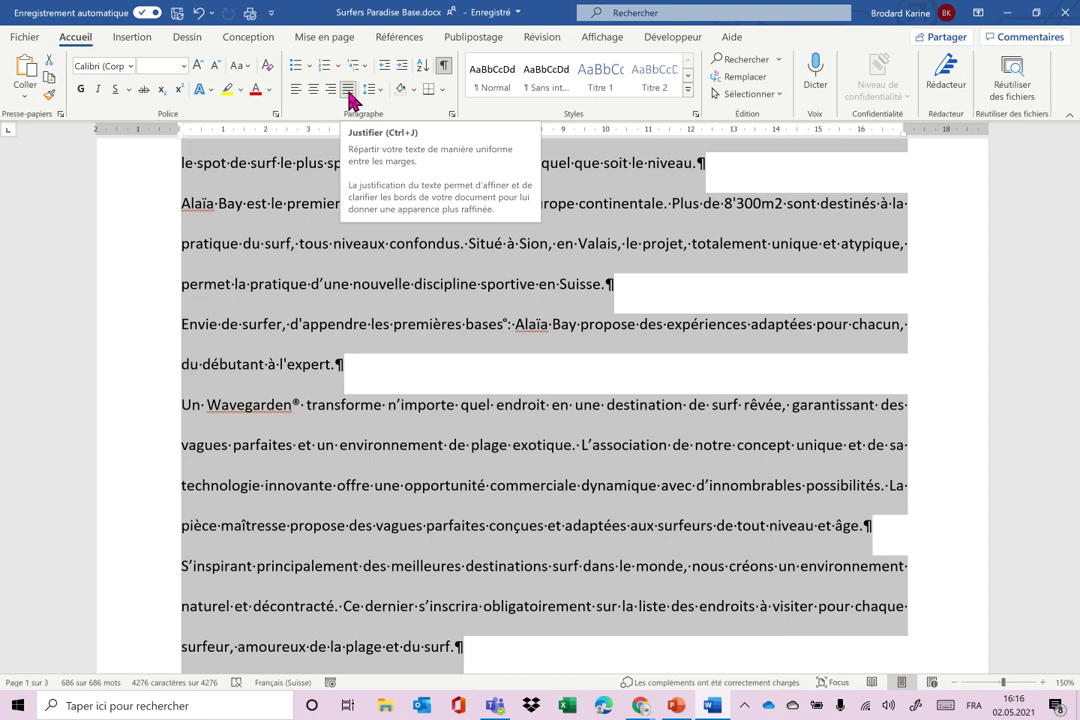
pyautogui.click(316, 38)
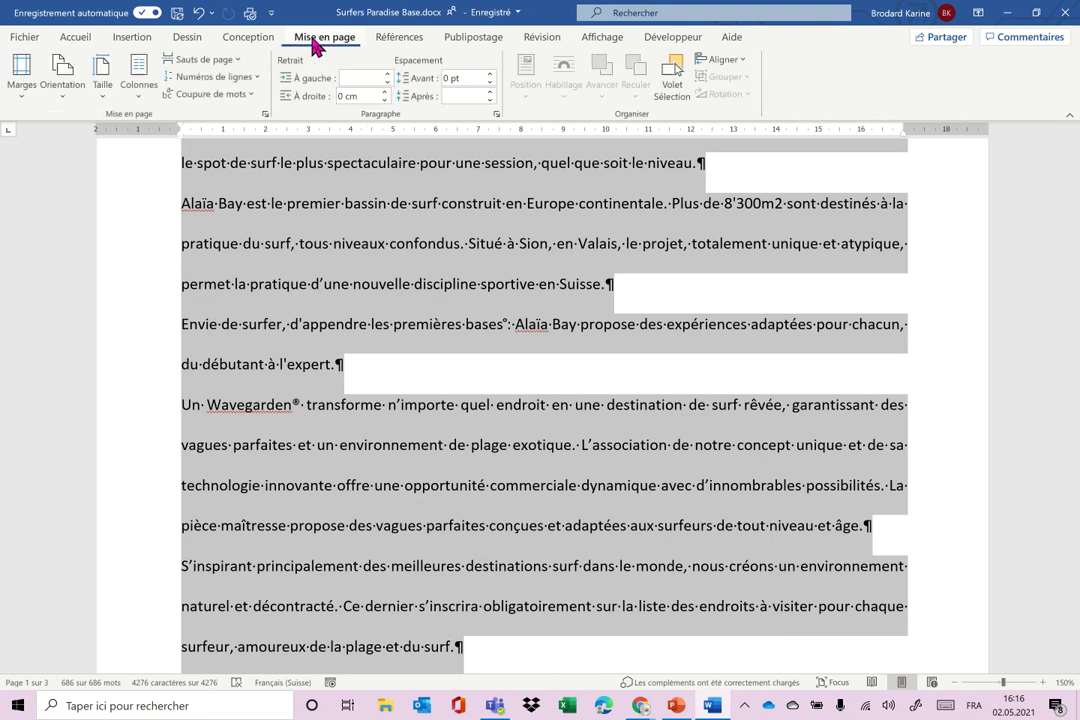
pyautogui.click(207, 94)
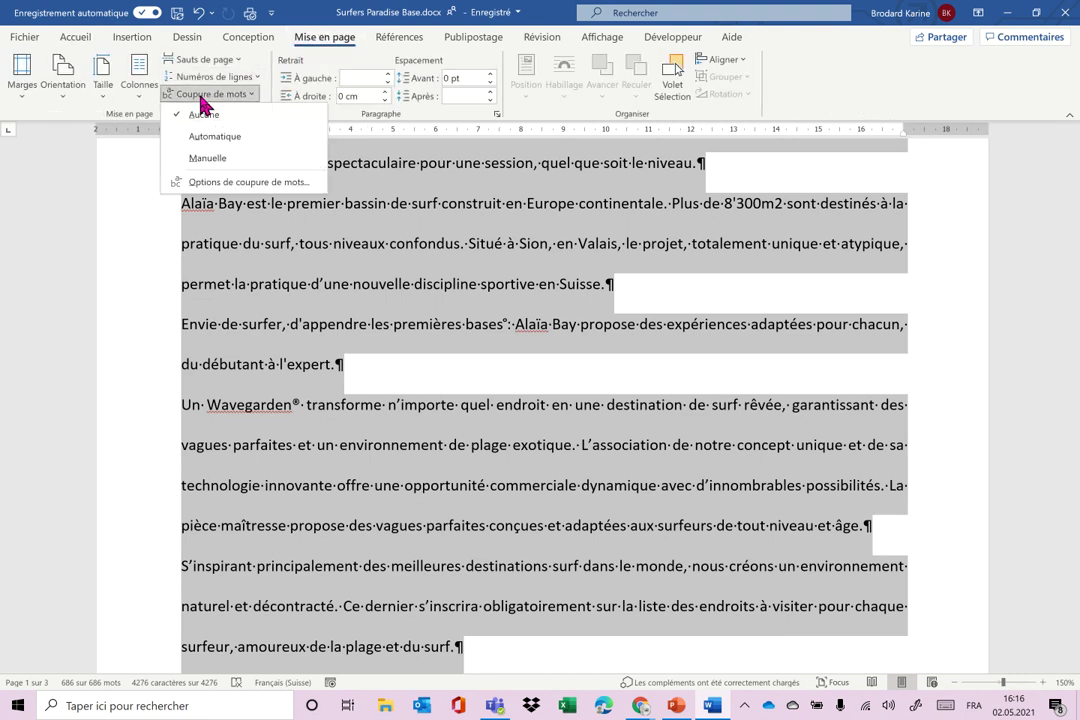
pyautogui.click(214, 145)
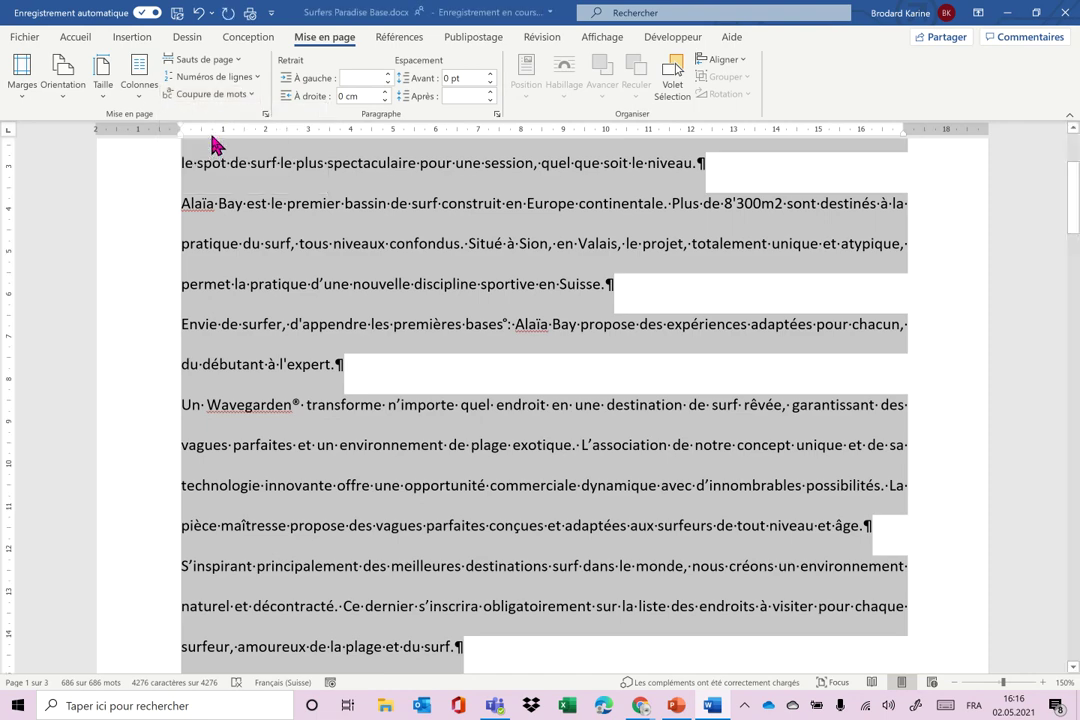
# Examine the line ends of the body paragraphs for words split by hyphenation.
pyautogui.scroll(2, 547, 332)
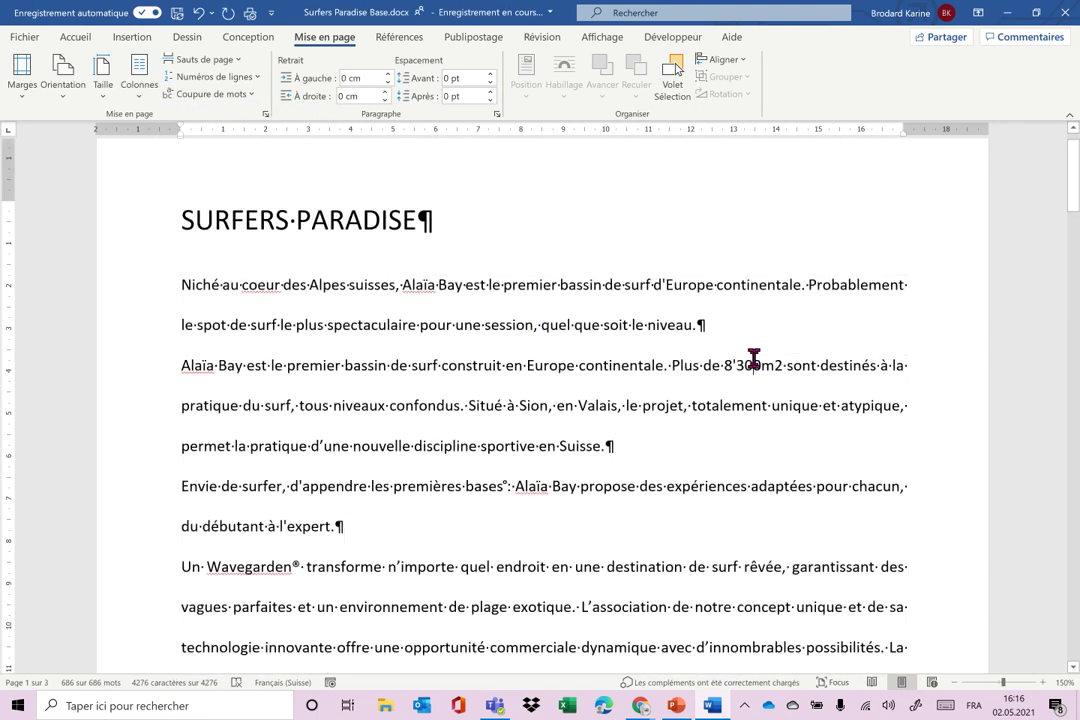
pyautogui.click(753, 362)
pyautogui.scroll(-2, 800, 385)
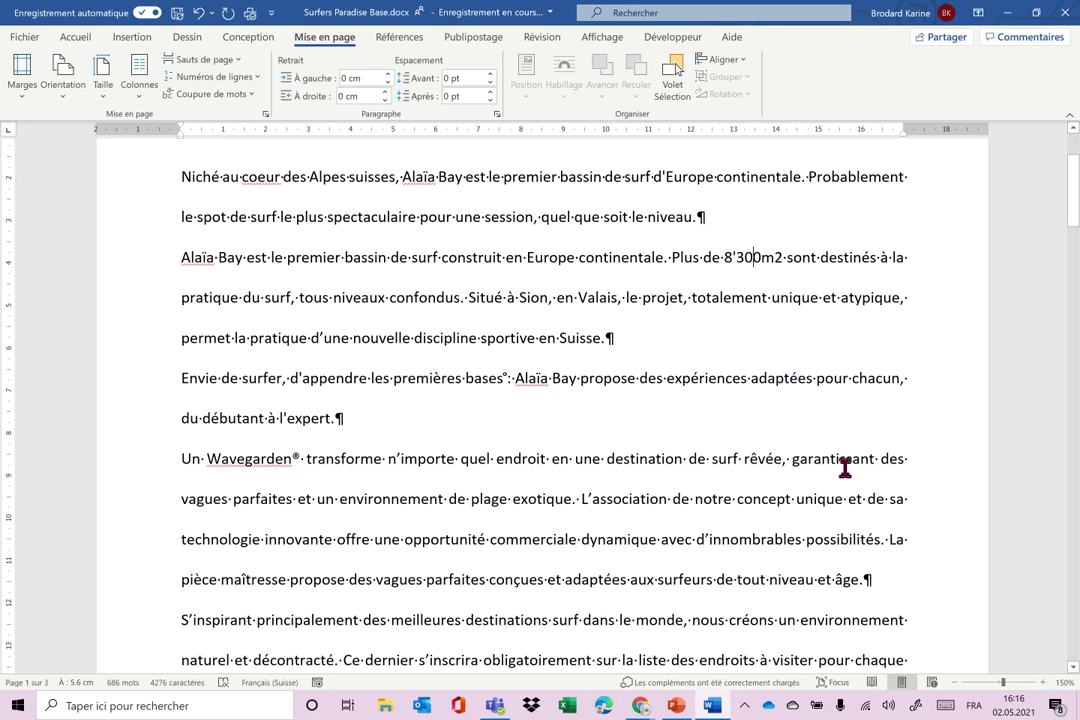
pyautogui.scroll(-1, 876, 498)
pyautogui.scroll(-1, 877, 505)
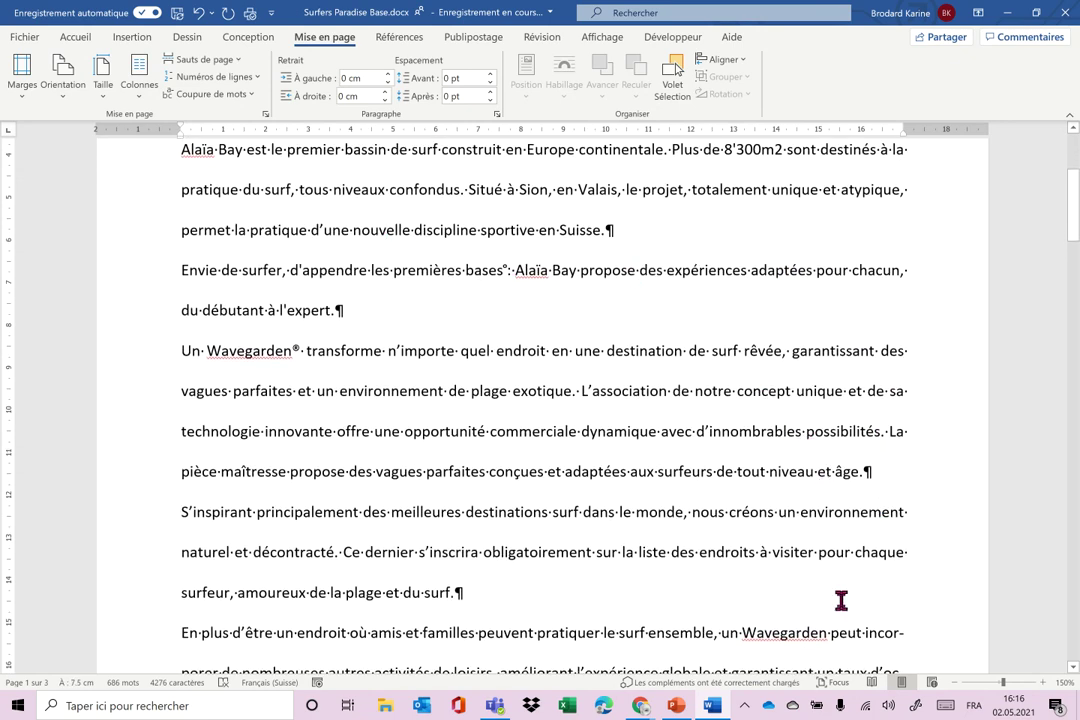
pyautogui.scroll(-2, 845, 595)
pyautogui.moveTo(865, 524); pyautogui.dragTo(906, 524)
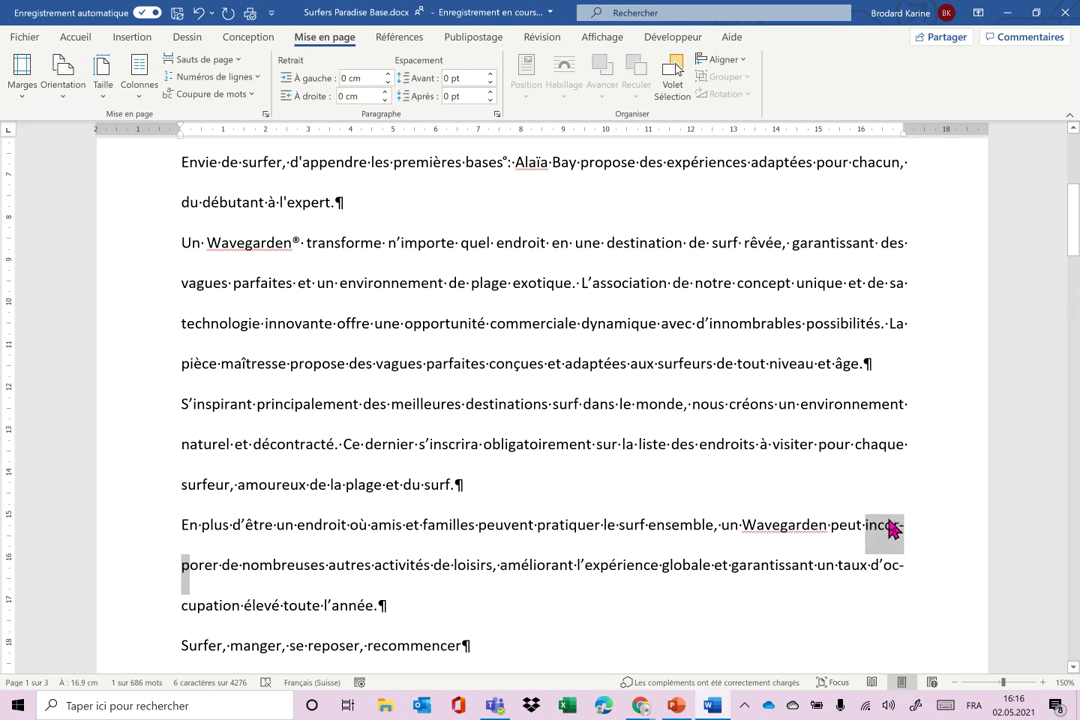
pyautogui.scroll(5, 574, 369)
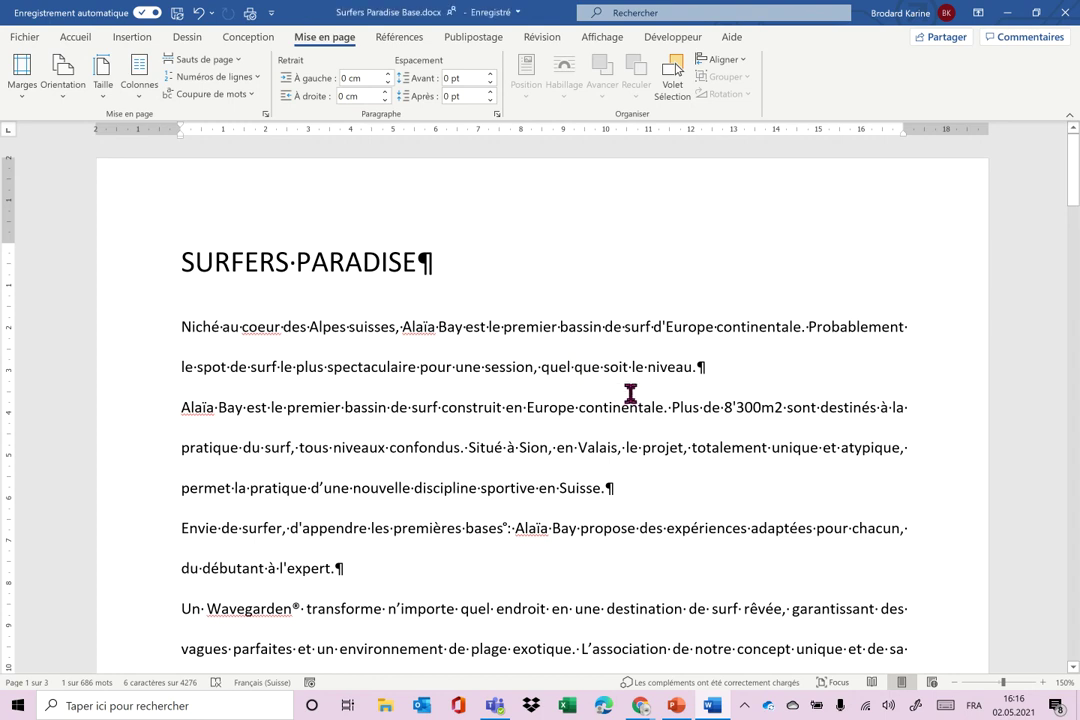
pyautogui.click(422, 376)
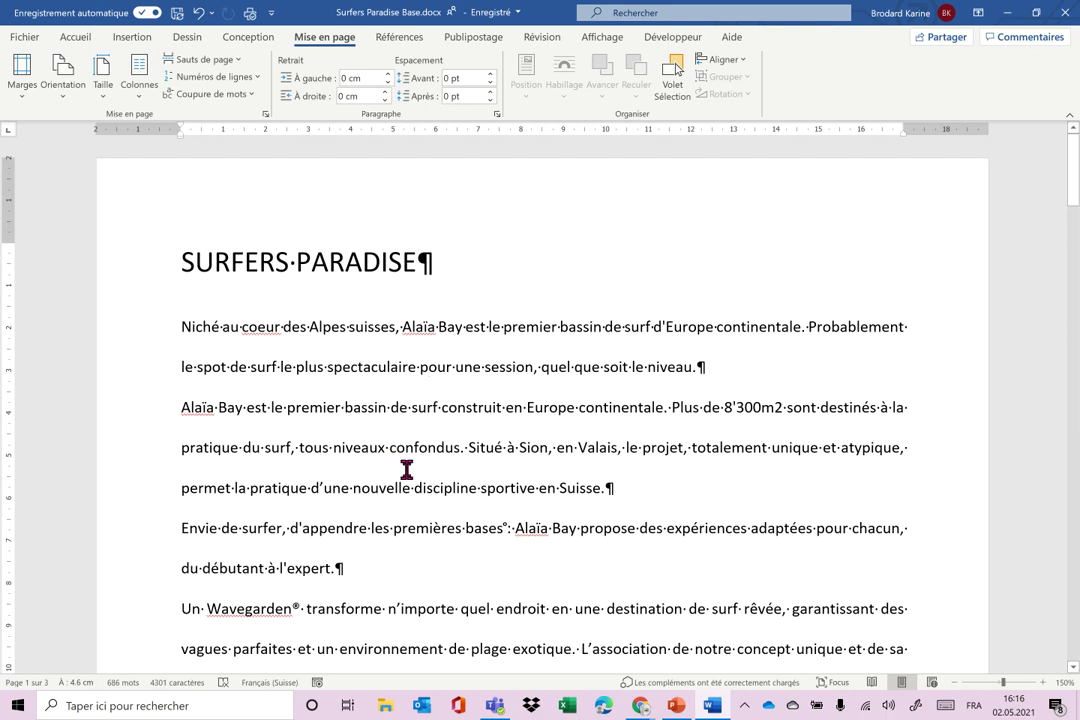
# Select the entire document text and set its line spacing to 1.0.
pyautogui.keyDown('ctrl'); pyautogui.scroll(-4, 420, 452); pyautogui.keyUp('ctrl')
pyautogui.keyDown('ctrl'); pyautogui.scroll(-2, 420, 455); pyautogui.keyUp('ctrl')
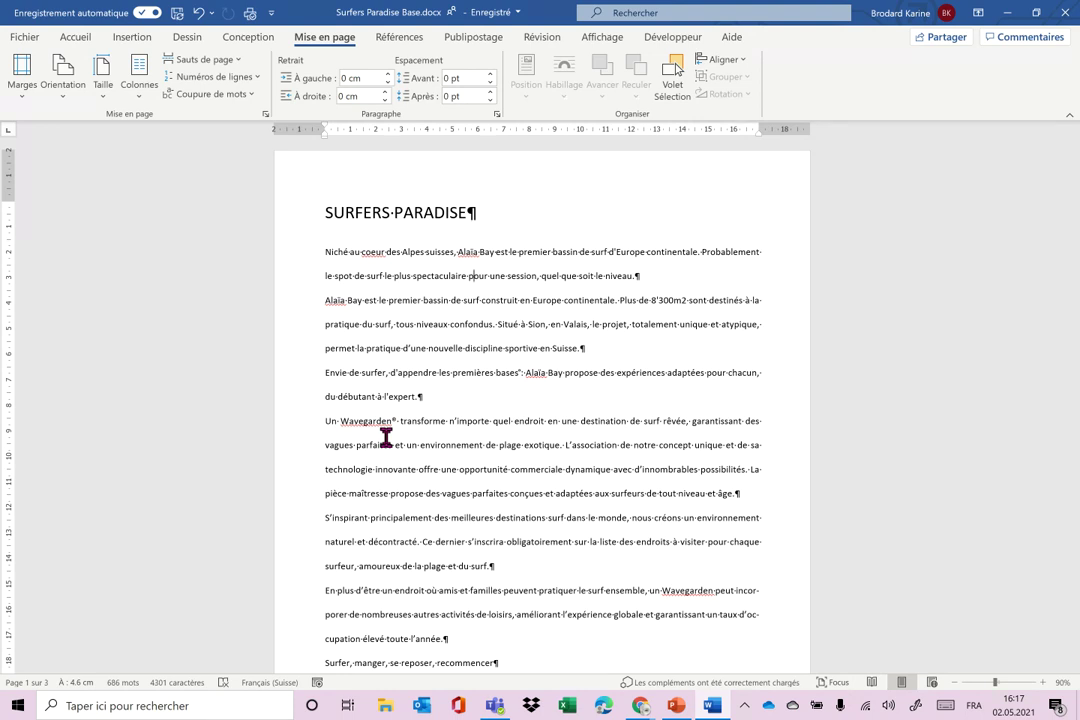
pyautogui.hotkey('ctrl', 'a')
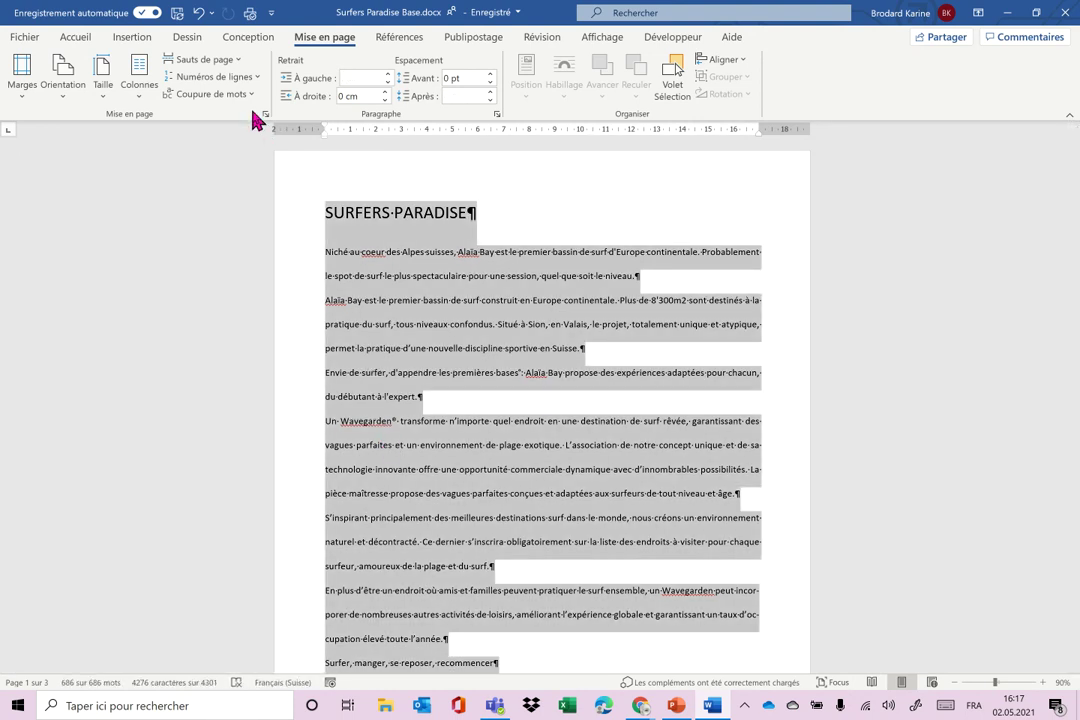
pyautogui.click(78, 38)
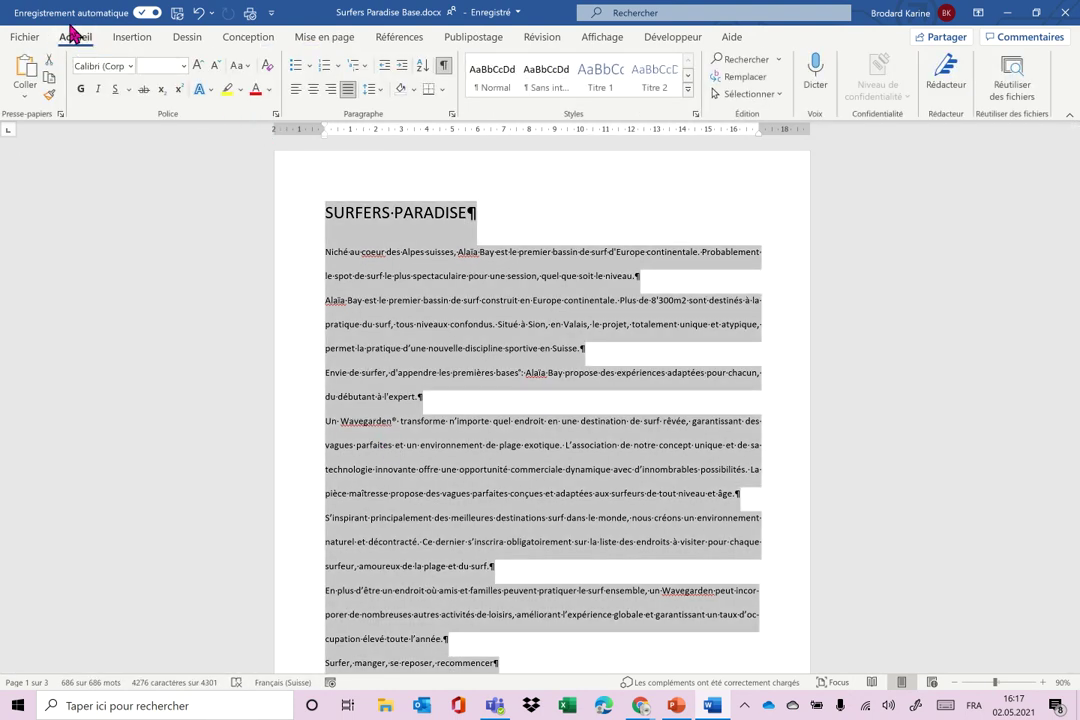
pyautogui.click(381, 90)
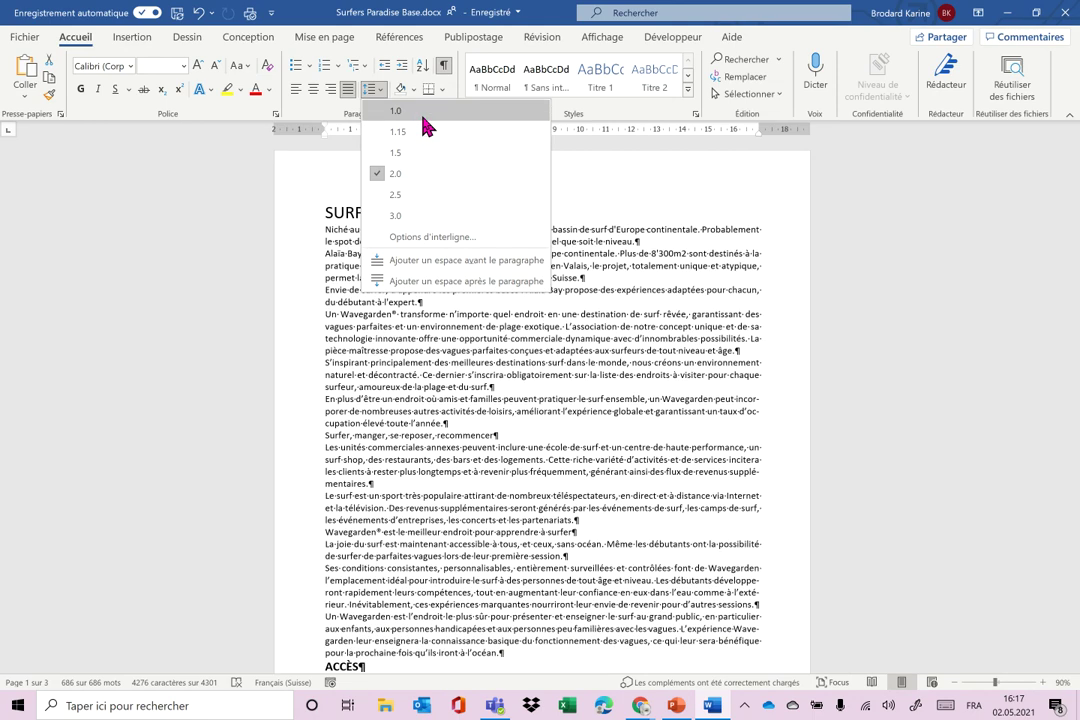
pyautogui.click(424, 122)
# Set the spacing after every paragraph of the document to 12 pt and clear the selection.
pyautogui.hotkey('ctrl', 'a')
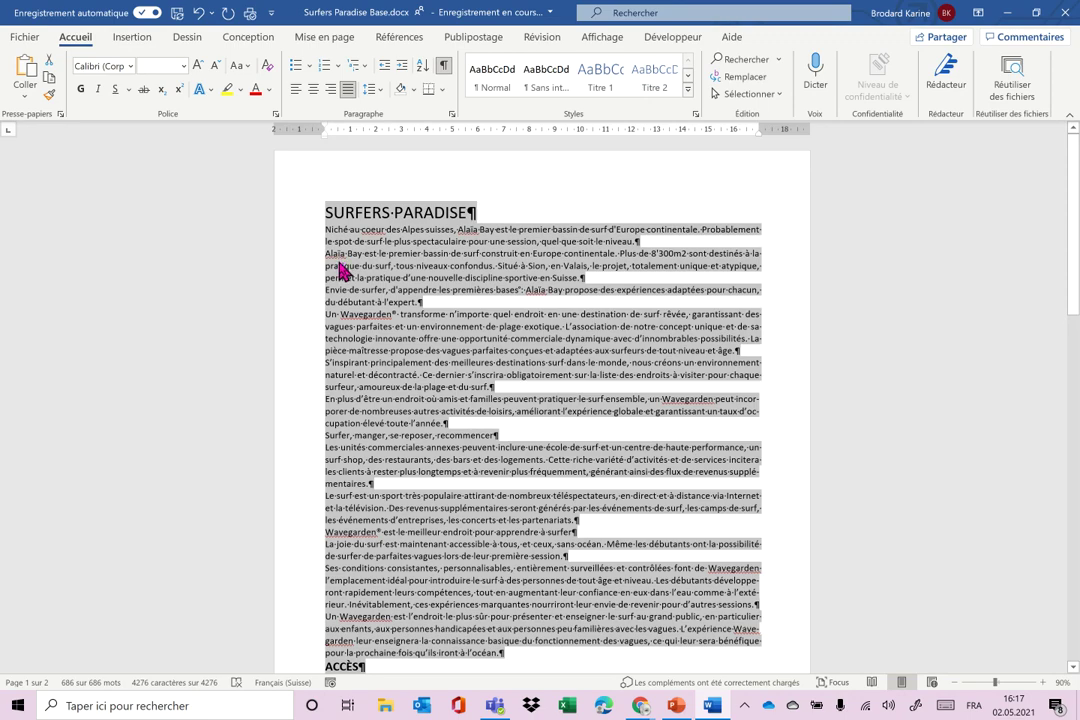
pyautogui.keyDown('ctrl'); pyautogui.scroll(6, 338, 264); pyautogui.keyUp('ctrl')
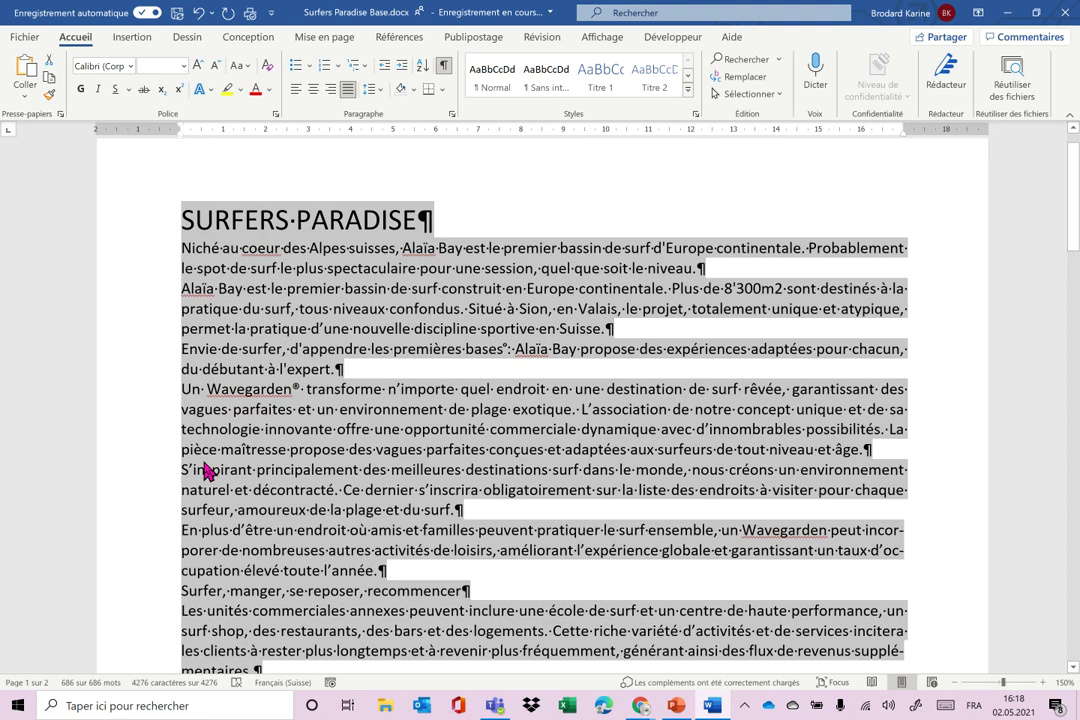
pyautogui.click(327, 44)
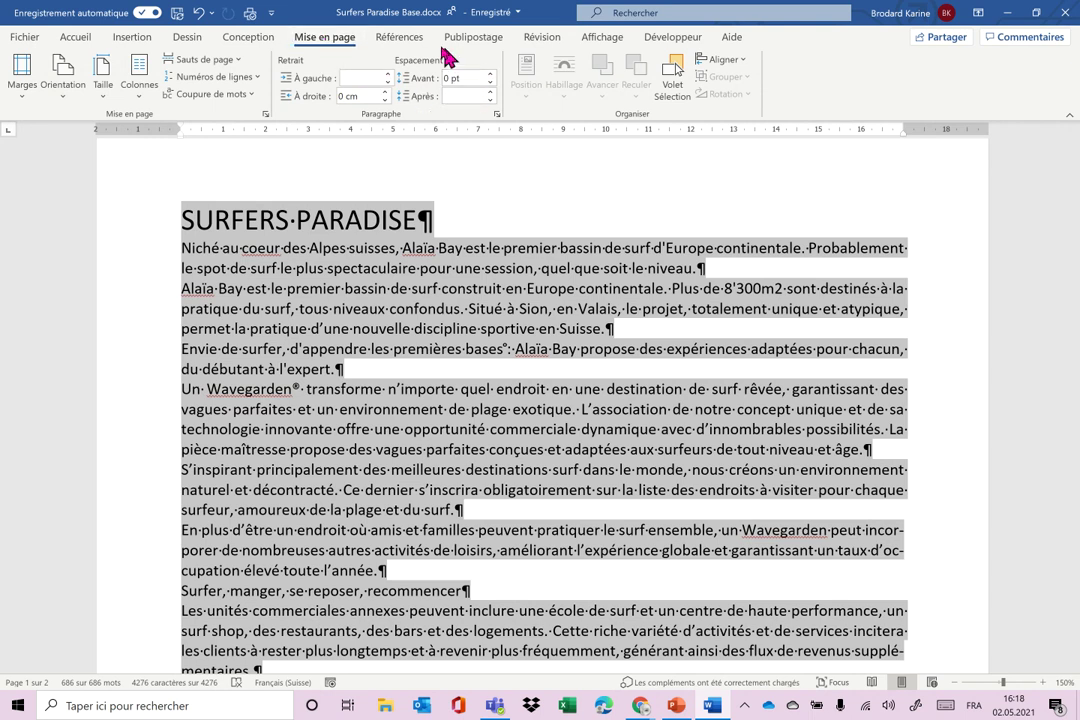
pyautogui.click(464, 95)
pyautogui.write('12')
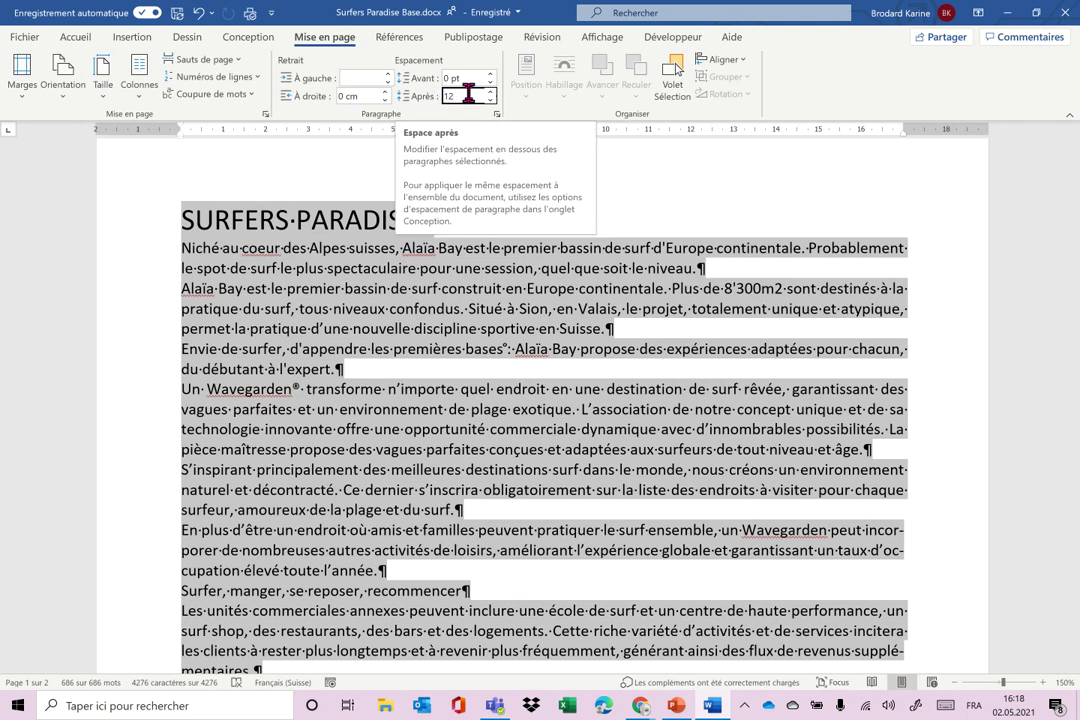
pyautogui.press('Return')
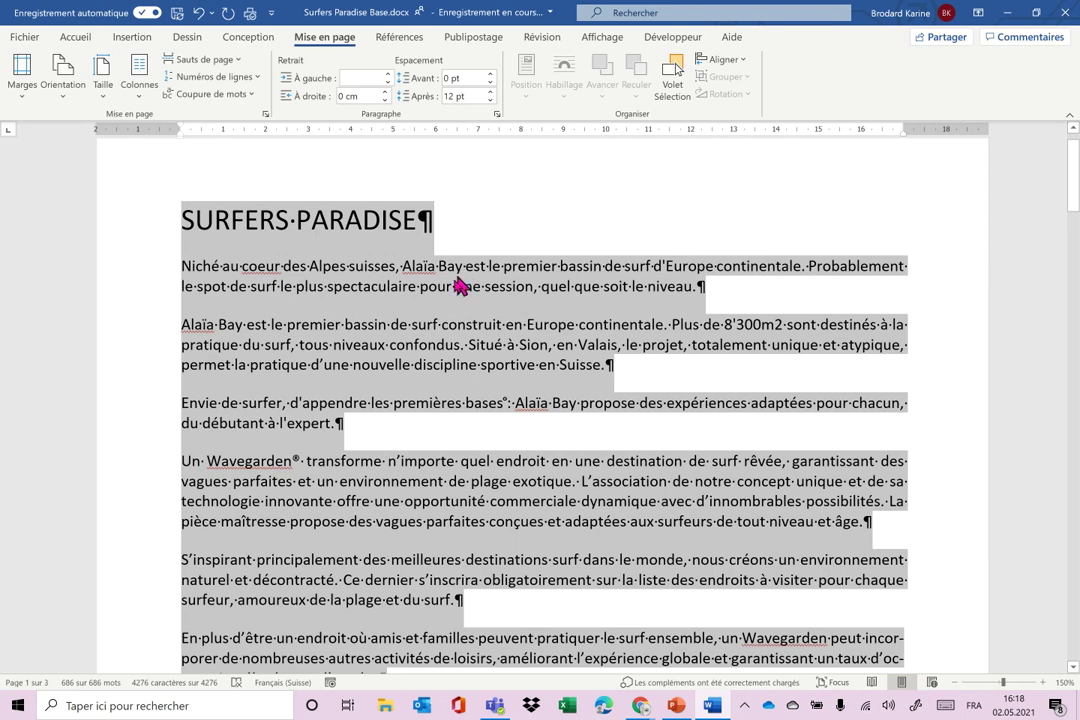
pyautogui.click(345, 312)
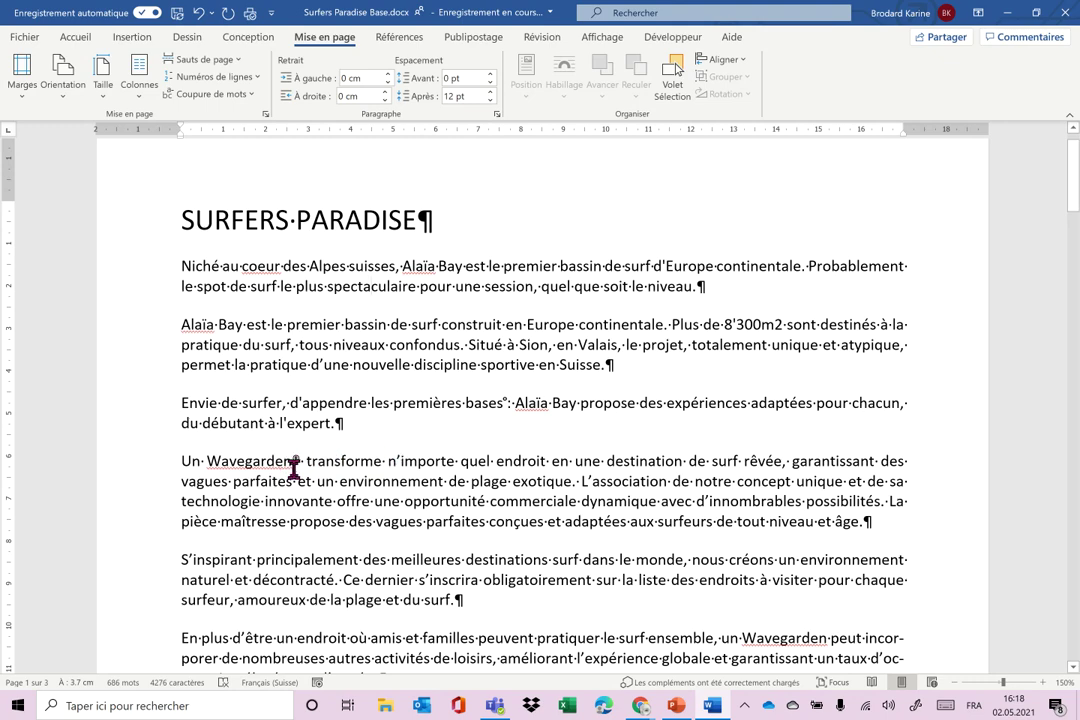
# Examine how the ACCÈS heading and the paragraph that follows it are placed across the two pages.
pyautogui.scroll(-1, 320, 540)
pyautogui.scroll(-4, 320, 540)
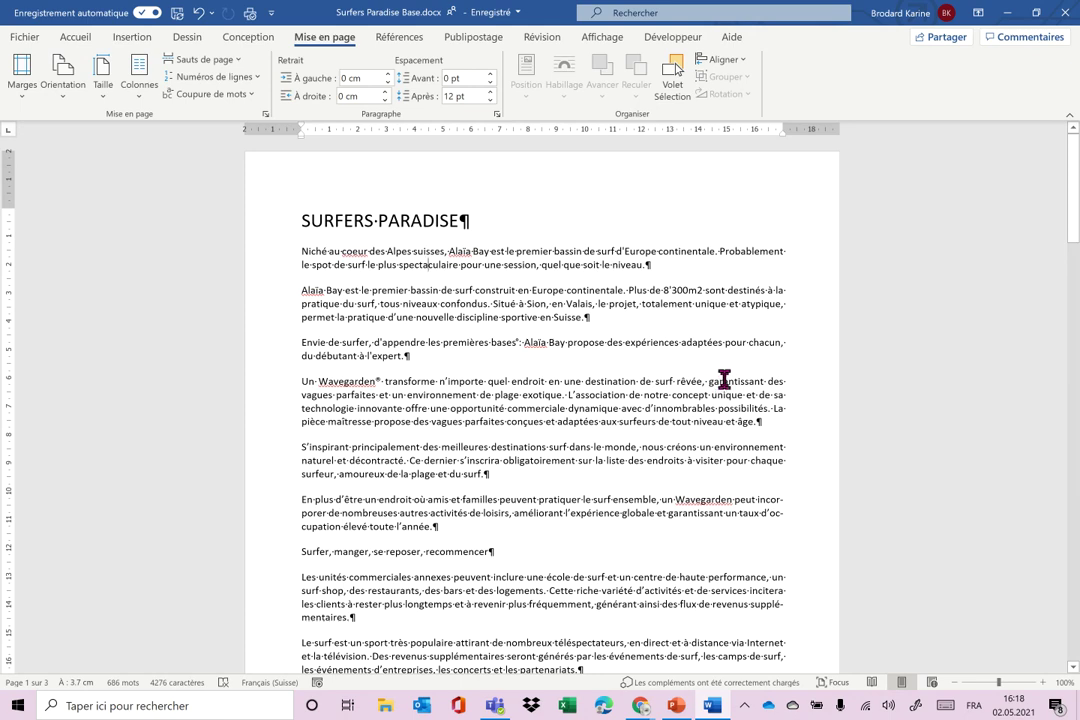
pyautogui.scroll(-8, 722, 380)
pyautogui.scroll(-3, 727, 377)
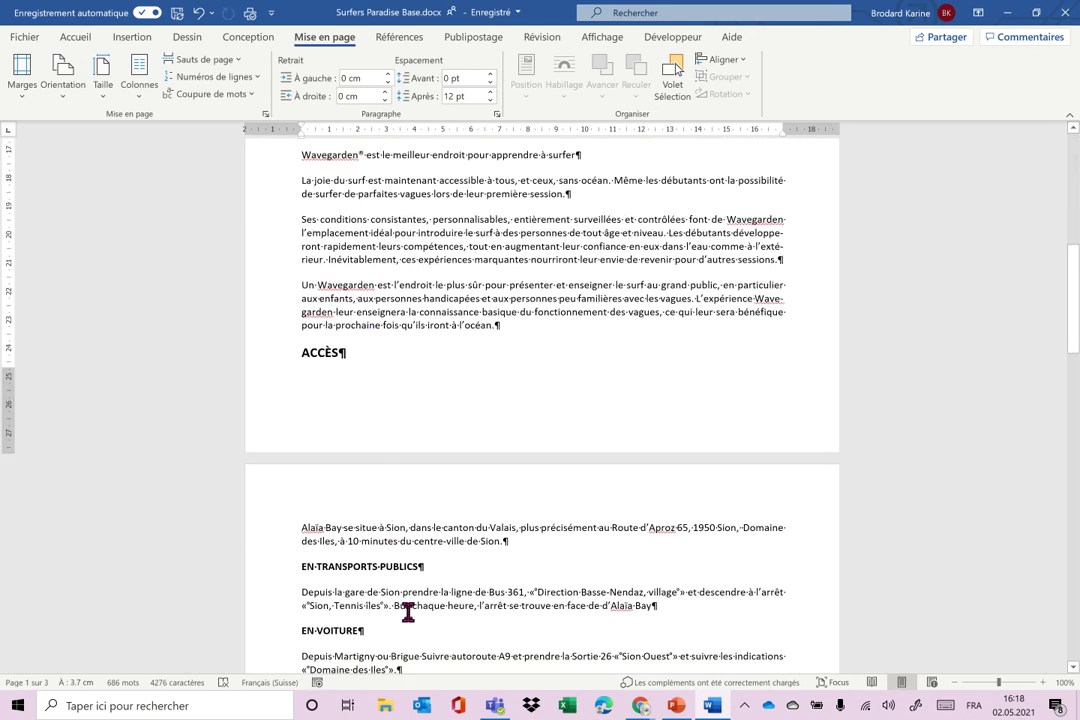
pyautogui.click(275, 365)
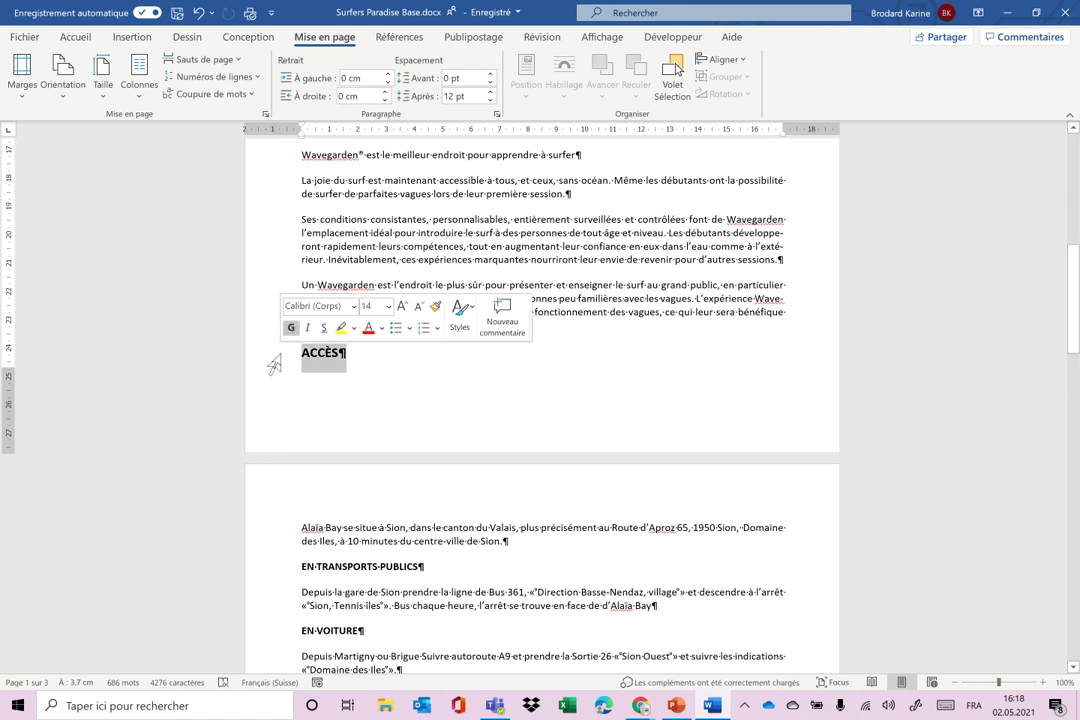
pyautogui.click(323, 360)
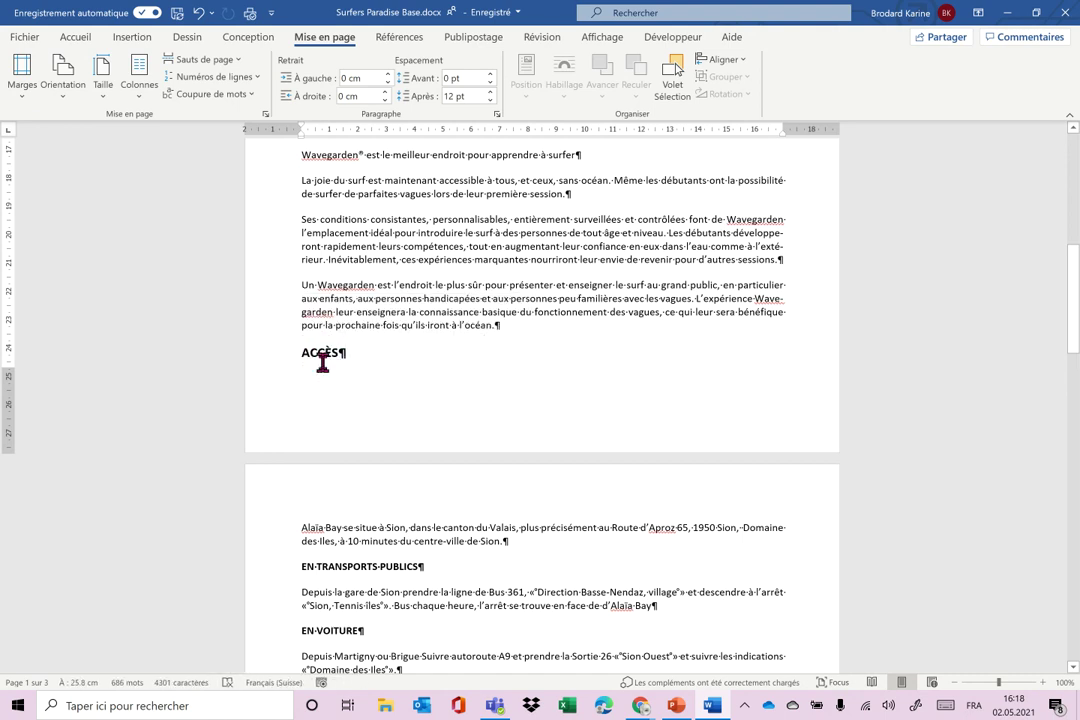
pyautogui.moveTo(297, 526); pyautogui.dragTo(500, 541)
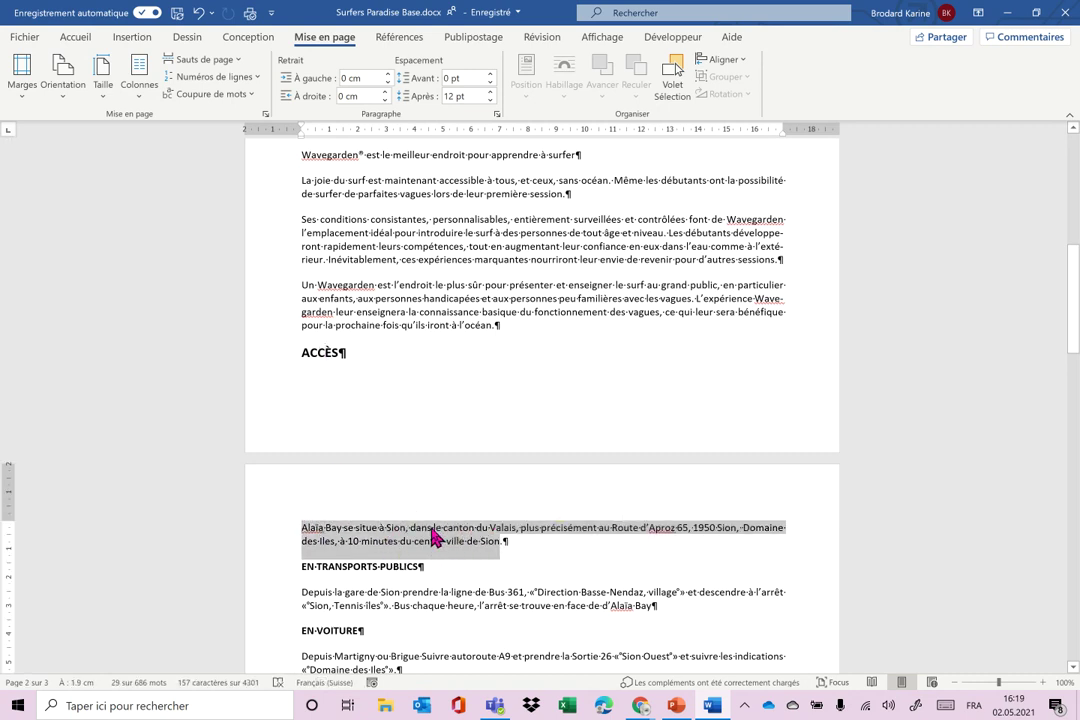
# Try a page break in front of the ACCÈS heading and remove it again.
pyautogui.click(305, 354)
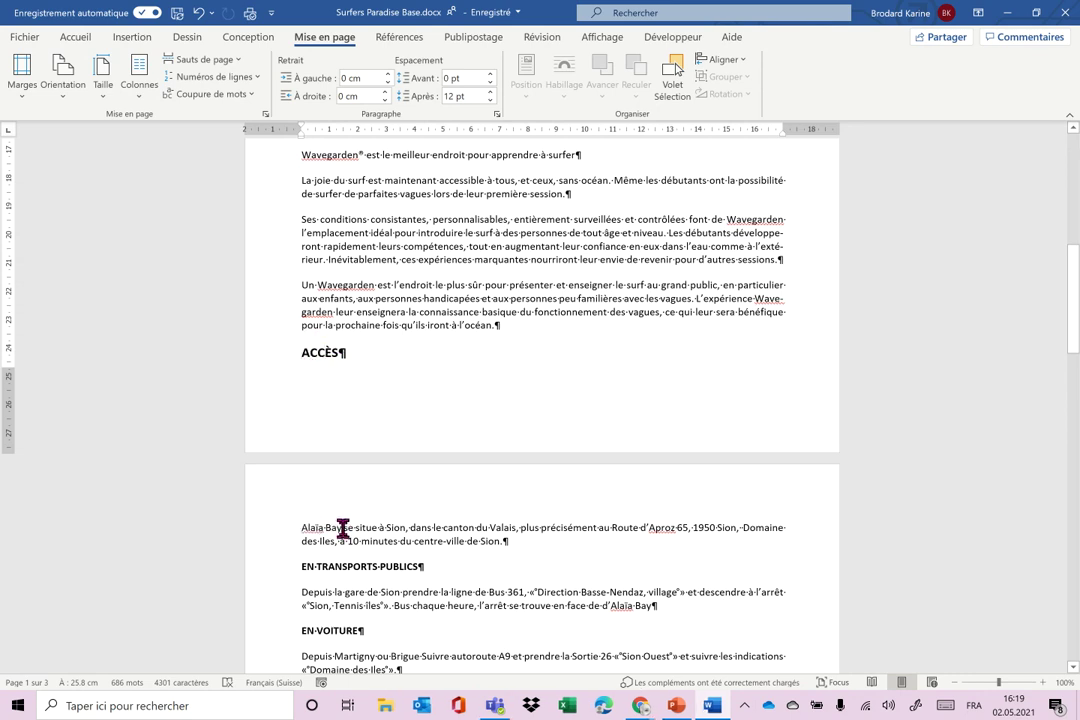
pyautogui.hotkey('ctrl', 'Return')
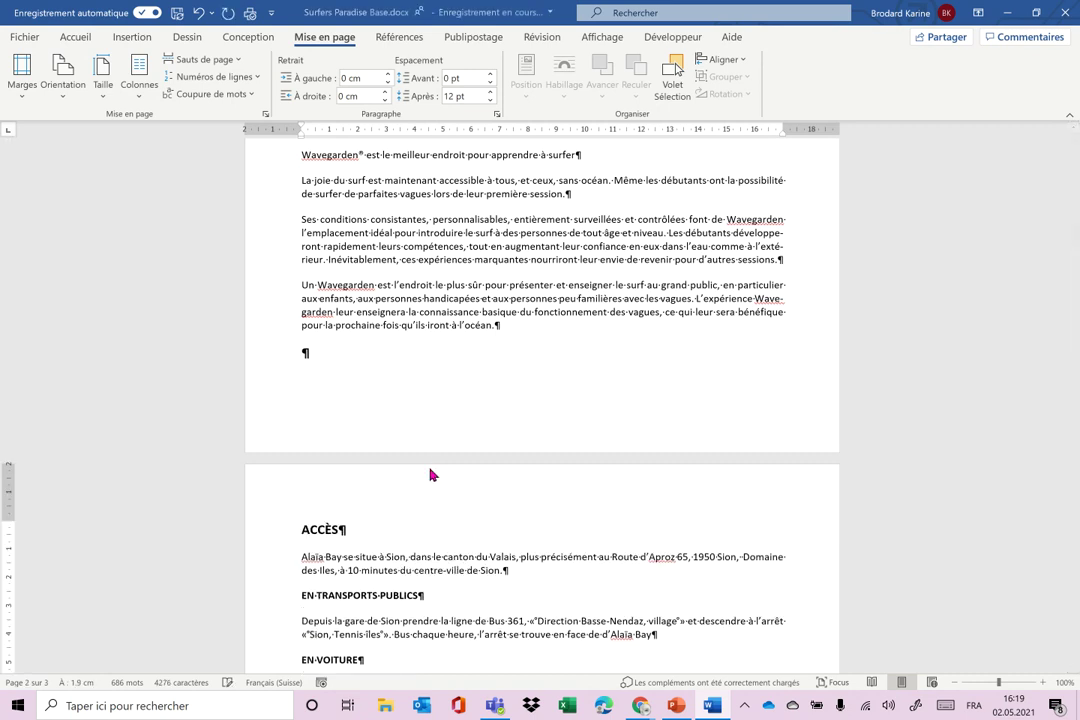
pyautogui.click(329, 355)
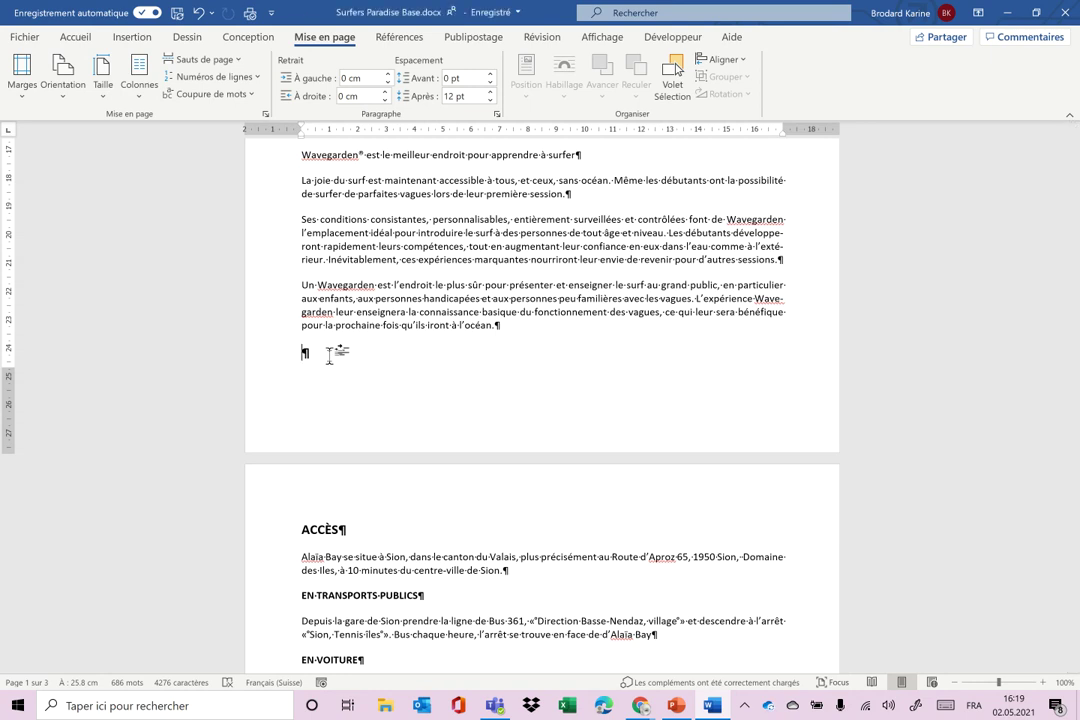
pyautogui.press('Delete')
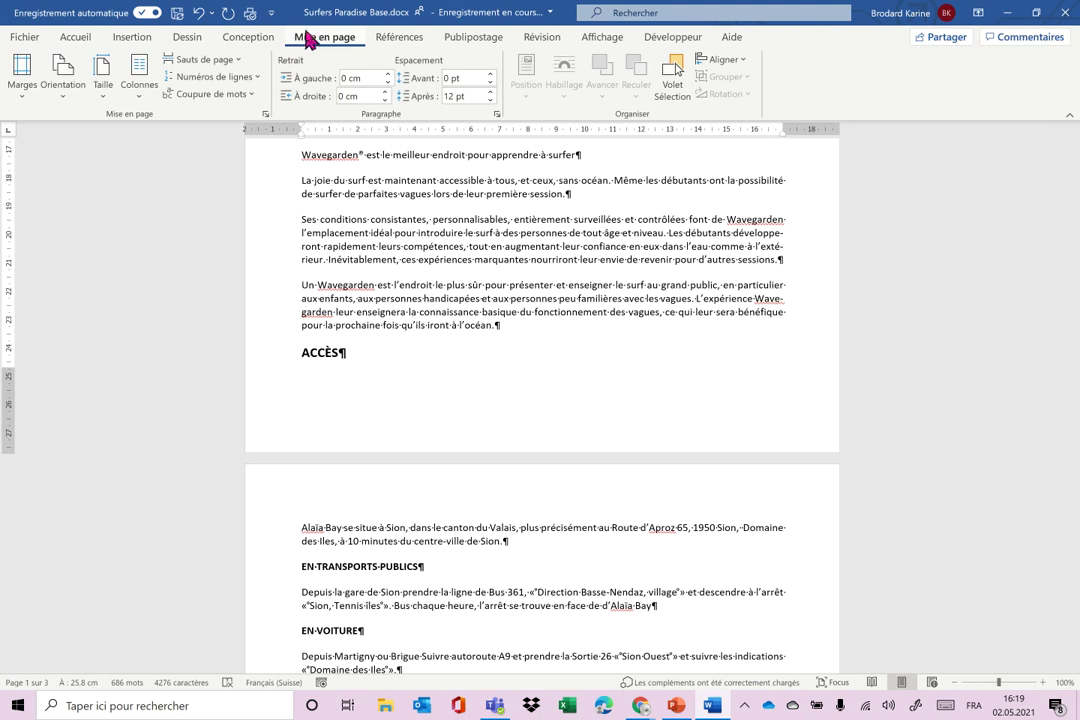
# Insert a page break in front of the ACCÈS heading and check the text on both sides of it.
pyautogui.click(203, 60)
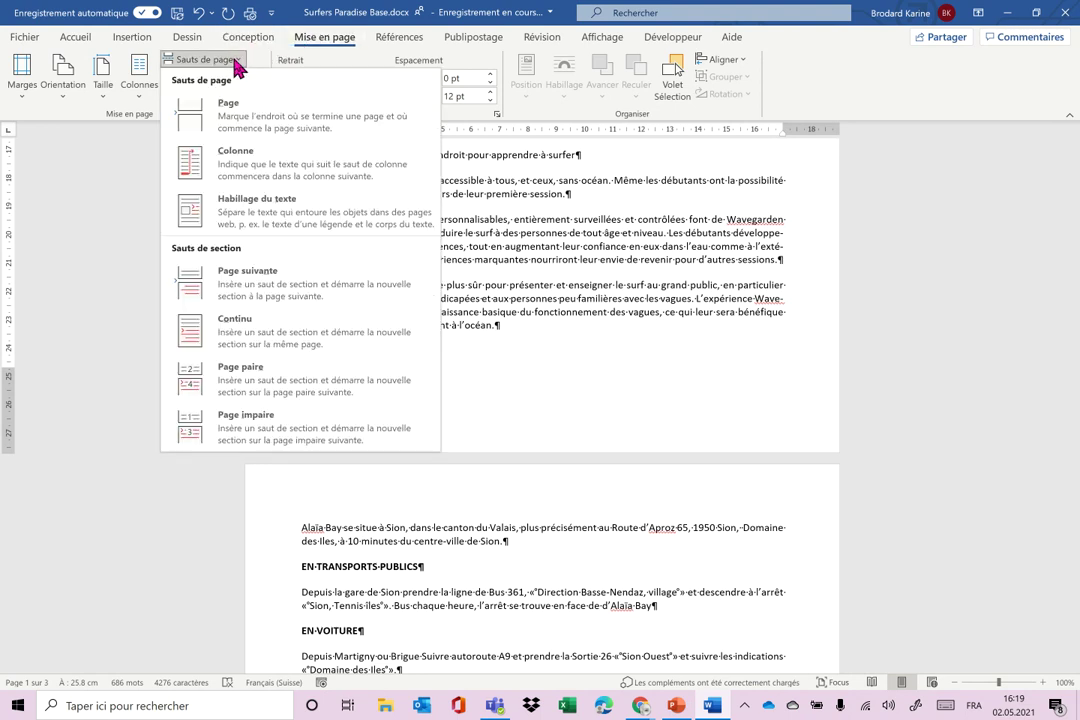
pyautogui.click(240, 122)
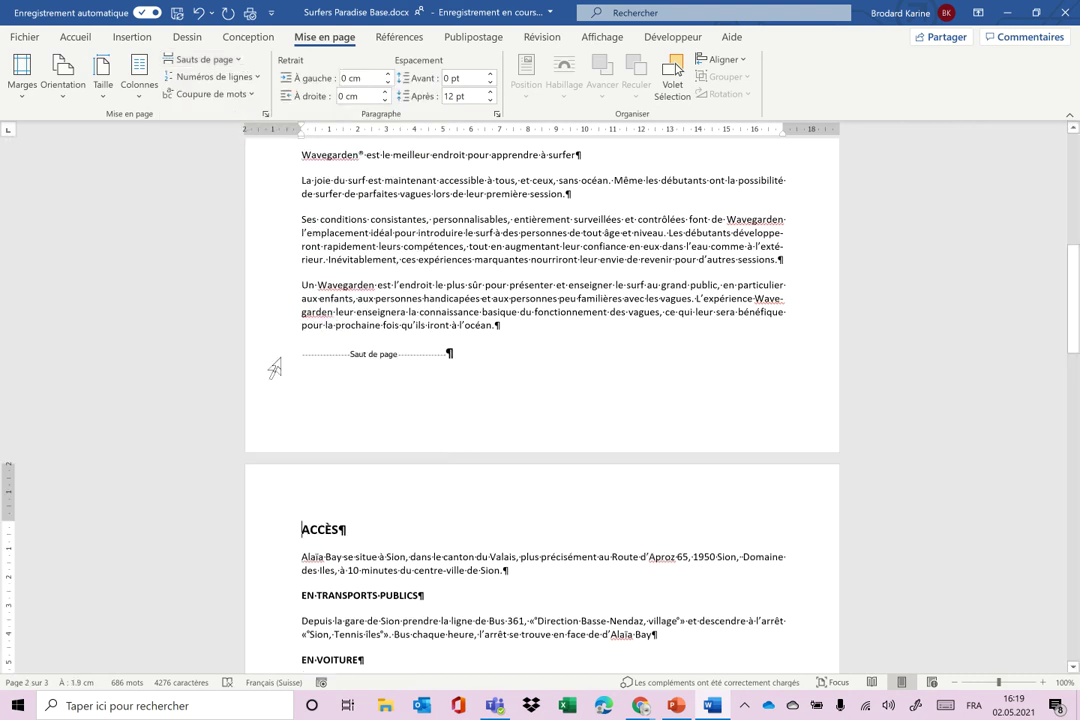
pyautogui.click(275, 369)
pyautogui.click(485, 352)
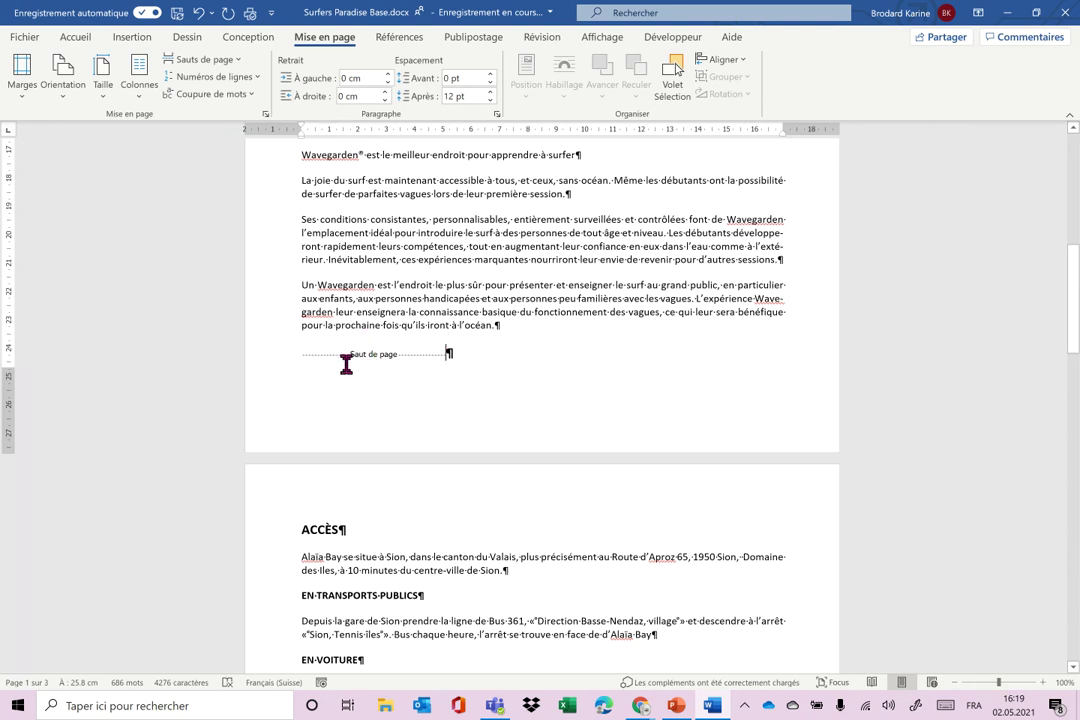
pyautogui.click(302, 531)
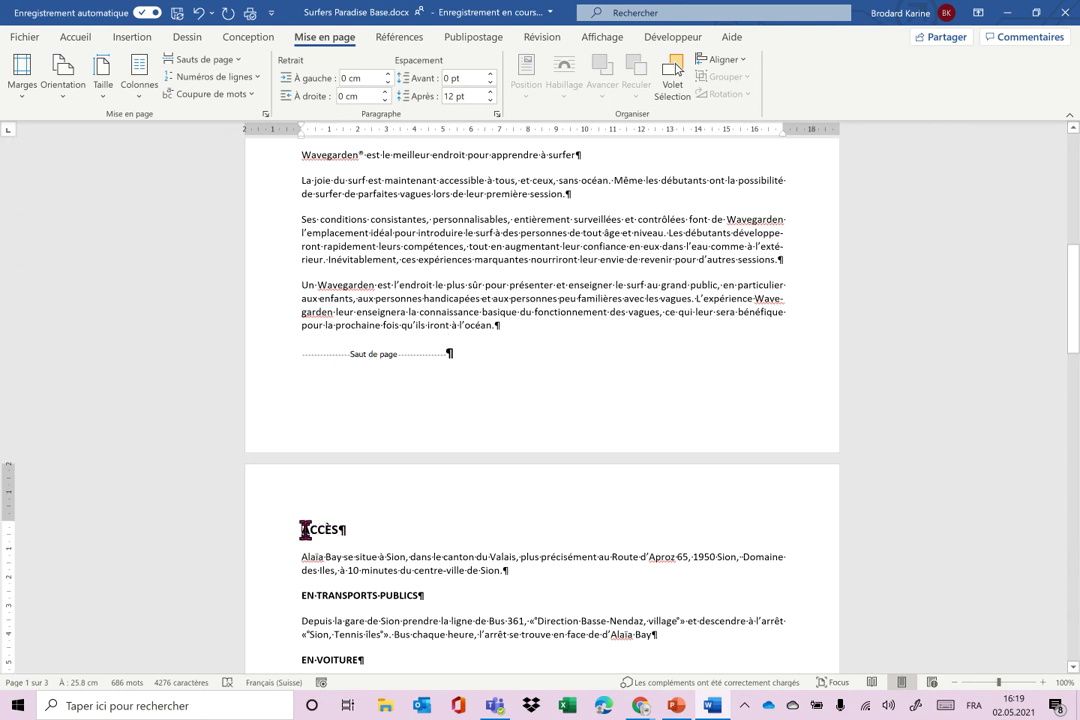
pyautogui.moveTo(282, 222); pyautogui.dragTo(305, 328)
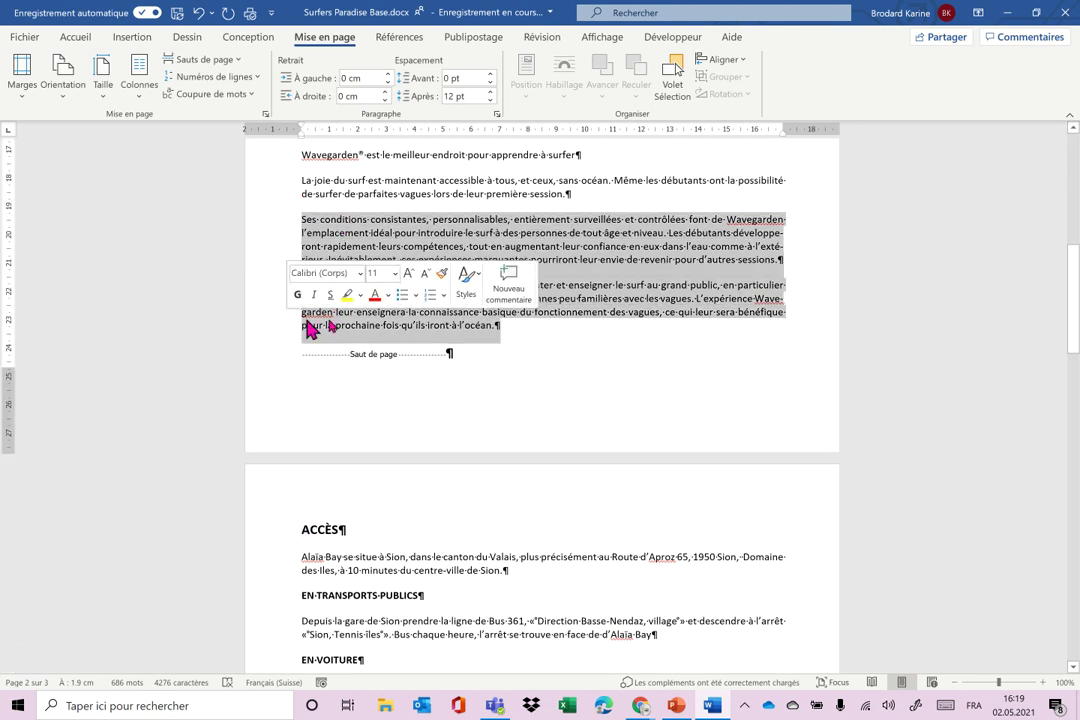
# Try deleting the two selected paragraphs above the page break, restore them and clear the selection.
pyautogui.press('Delete')
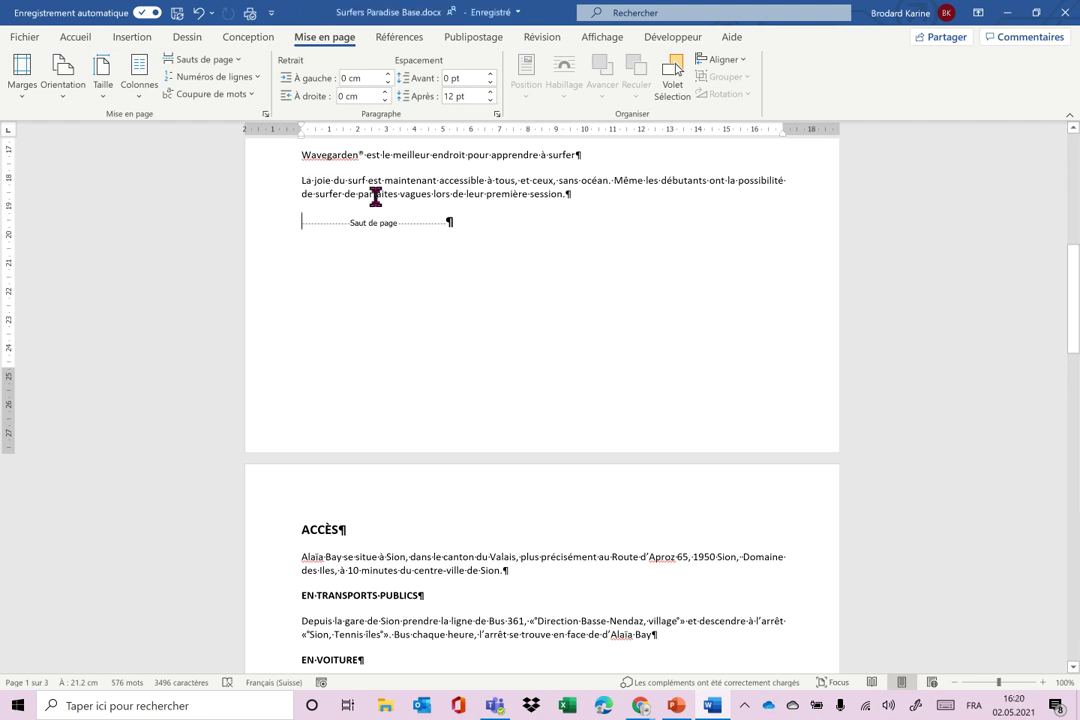
pyautogui.hotkey('ctrl', 'z')
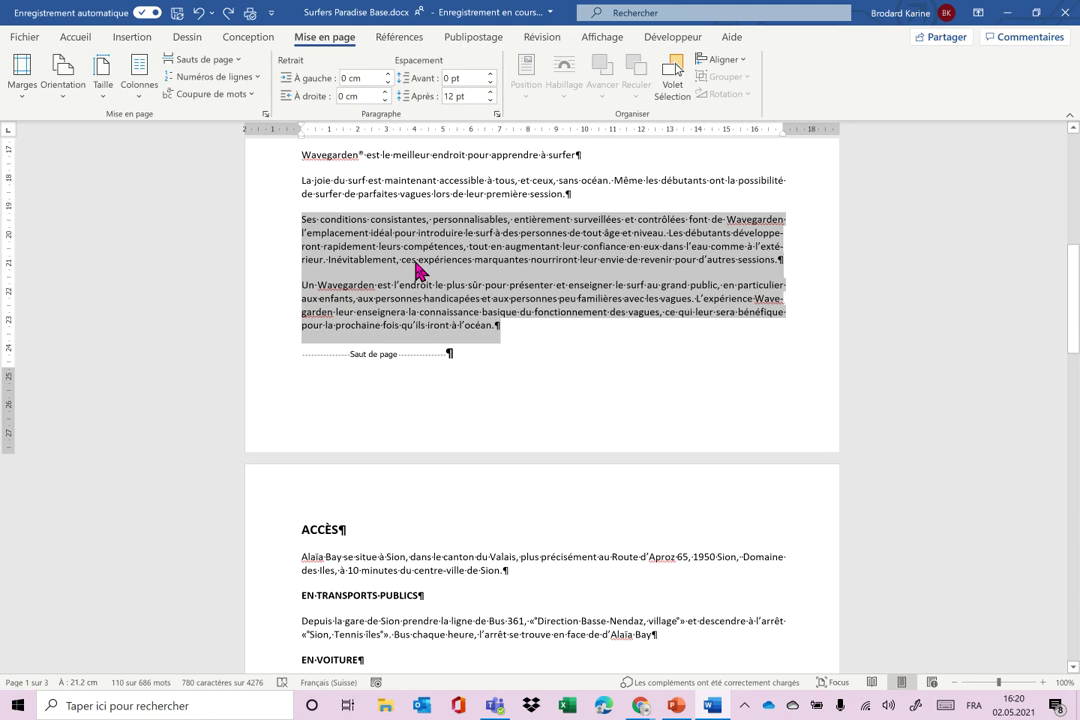
pyautogui.click(415, 262)
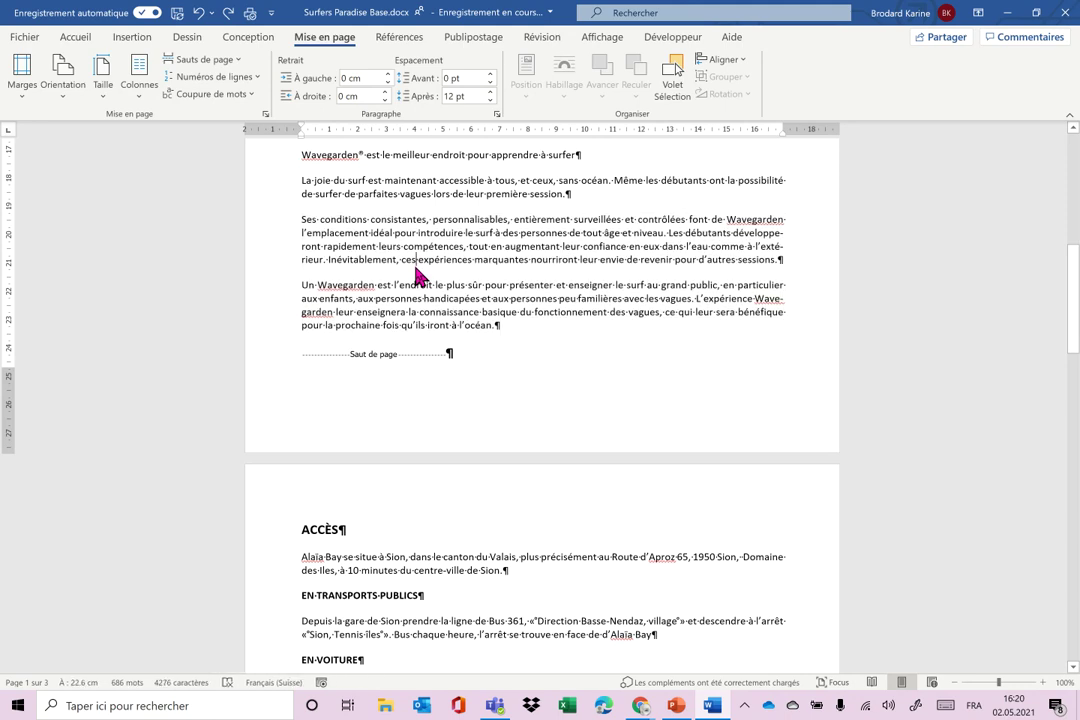
# Copy the words "Alaïa Bay" from the first paragraph and paste them after a space at the end of the SURFERS PARADISE title.
pyautogui.scroll(10, 414, 268)
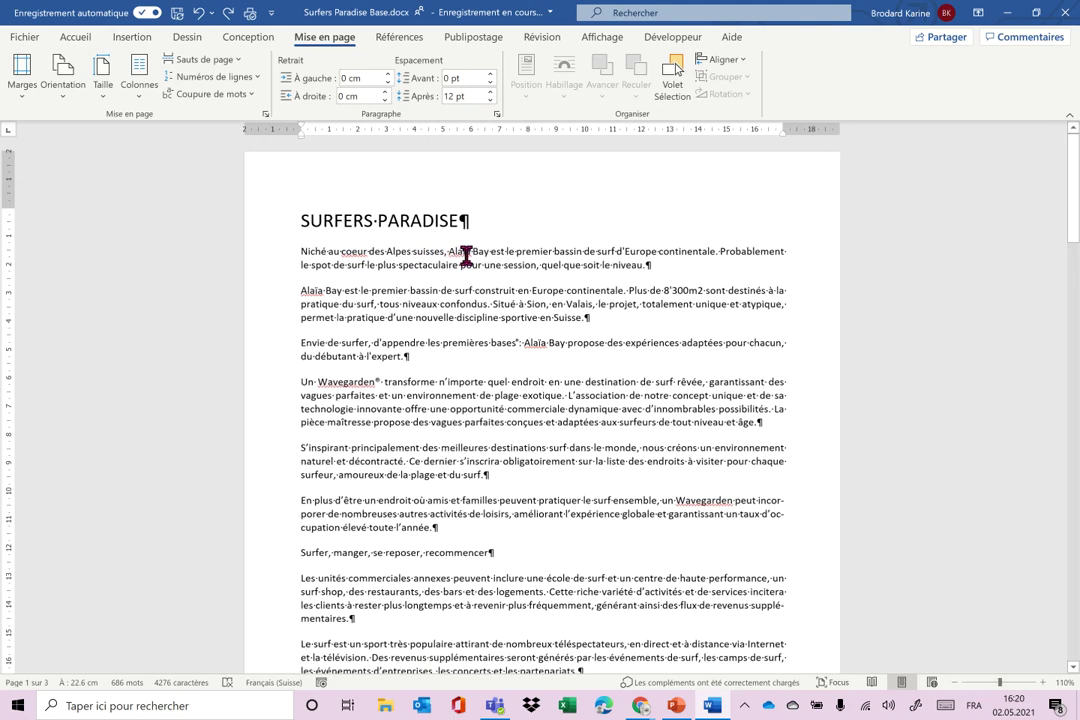
pyautogui.keyDown('ctrl'); pyautogui.scroll(5, 466, 256); pyautogui.keyUp('ctrl')
pyautogui.keyDown('ctrl'); pyautogui.scroll(1, 466, 256); pyautogui.keyUp('ctrl')
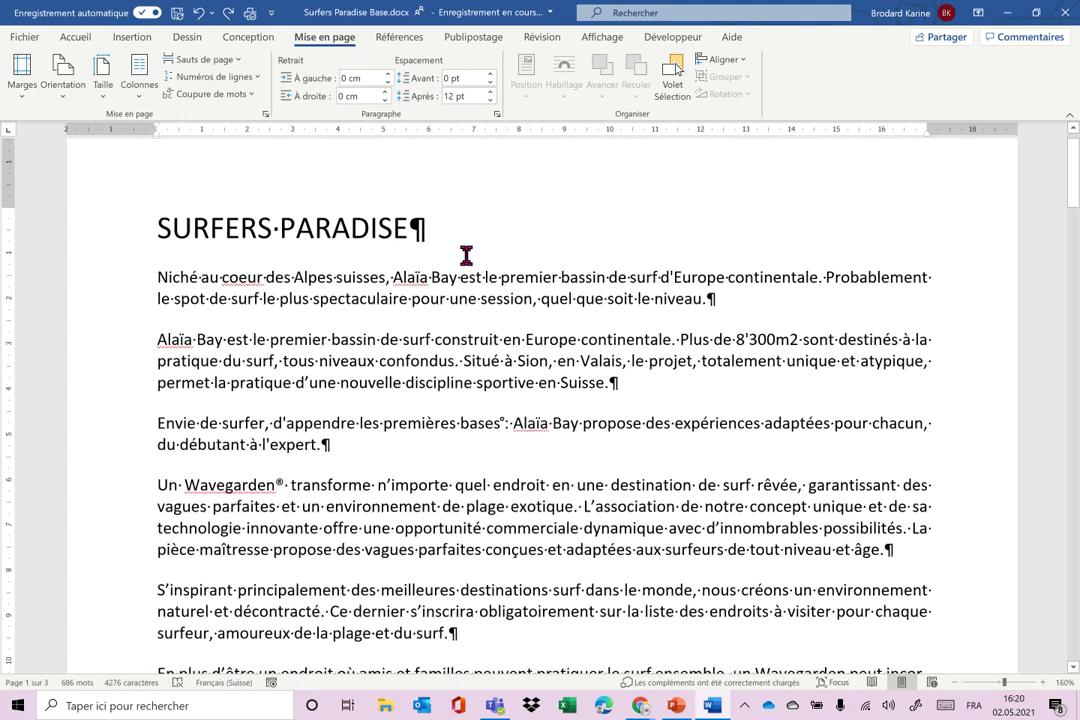
pyautogui.moveTo(393, 278); pyautogui.dragTo(459, 280)
pyautogui.hotkey('ctrl', 'c')
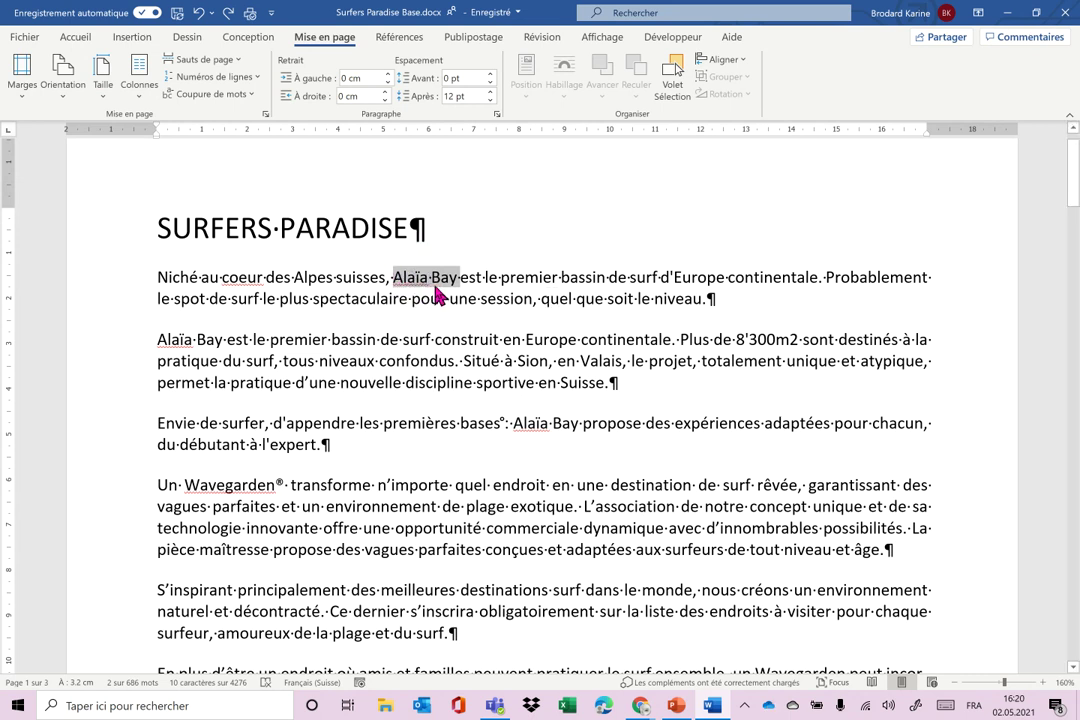
pyautogui.click(535, 231)
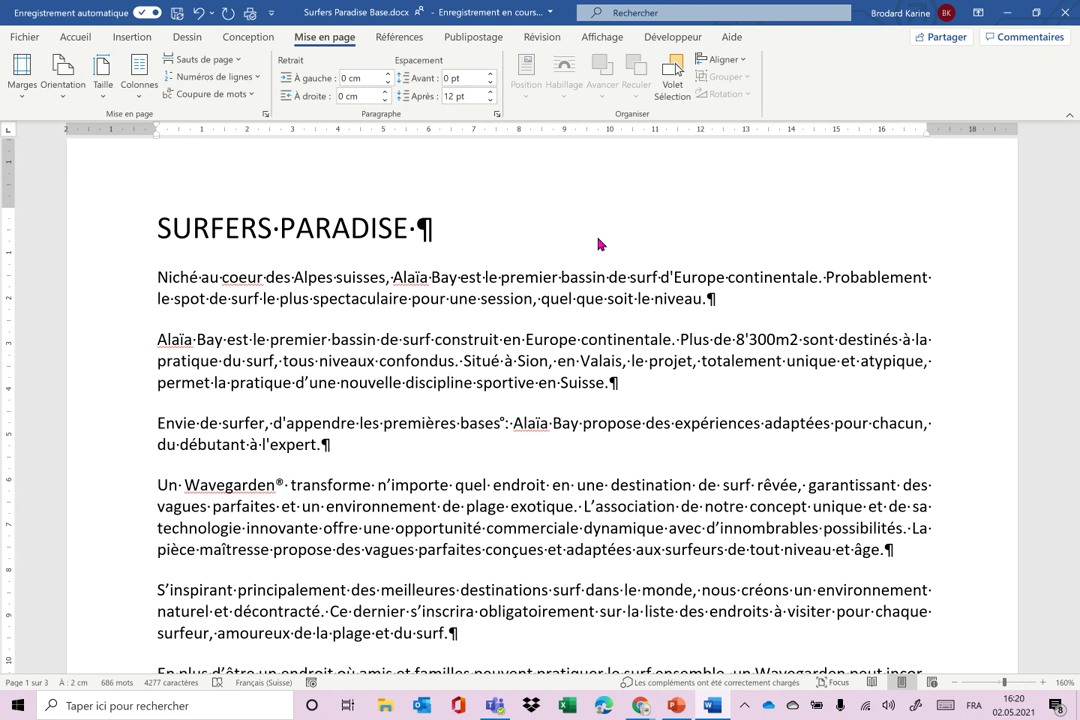
pyautogui.hotkey('ctrl', 'v')
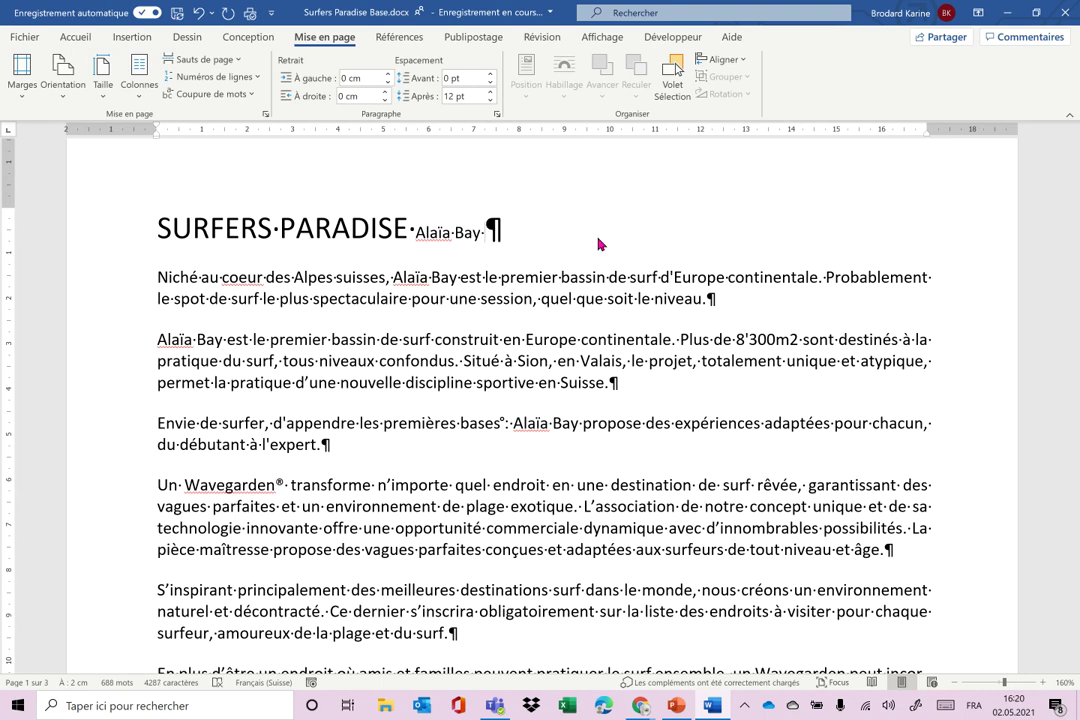
# Undo the pasting of "Alaïa Bay" in the title and redo it.
pyautogui.click(86, 44)
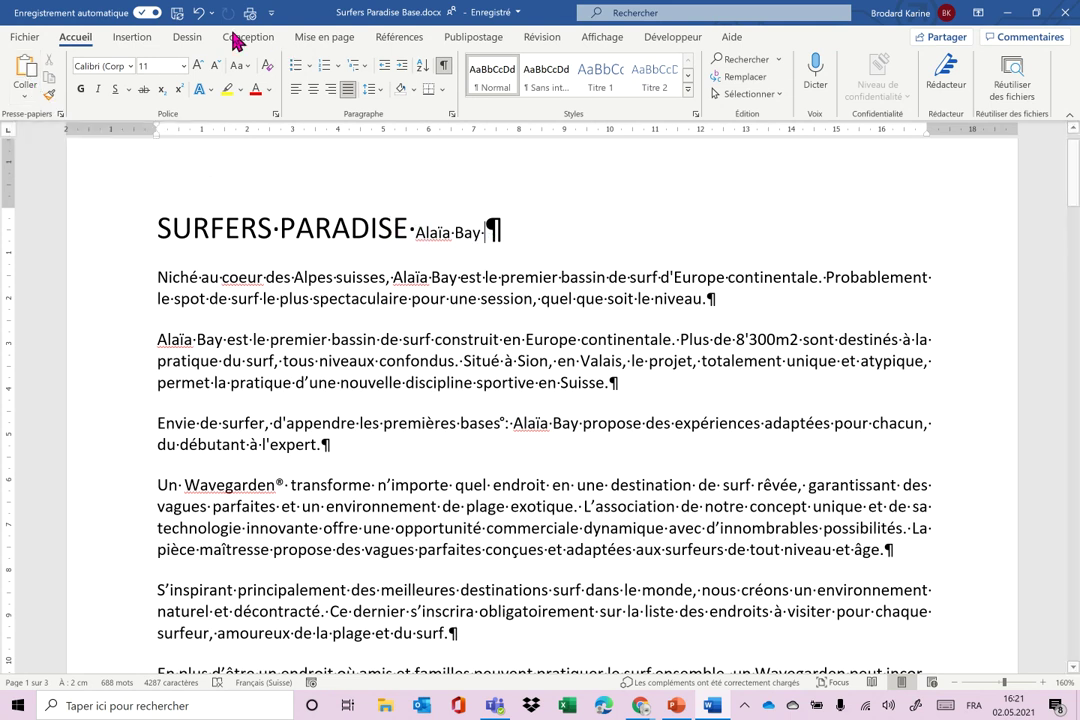
pyautogui.click(199, 14)
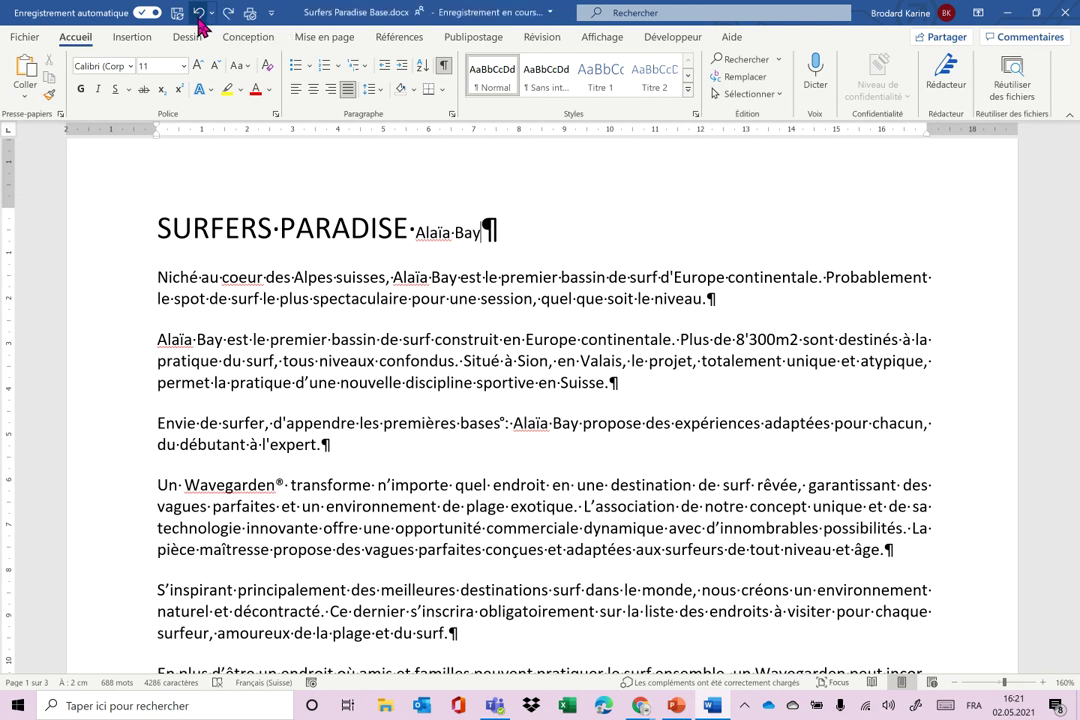
pyautogui.click(199, 14)
pyautogui.click(199, 14)
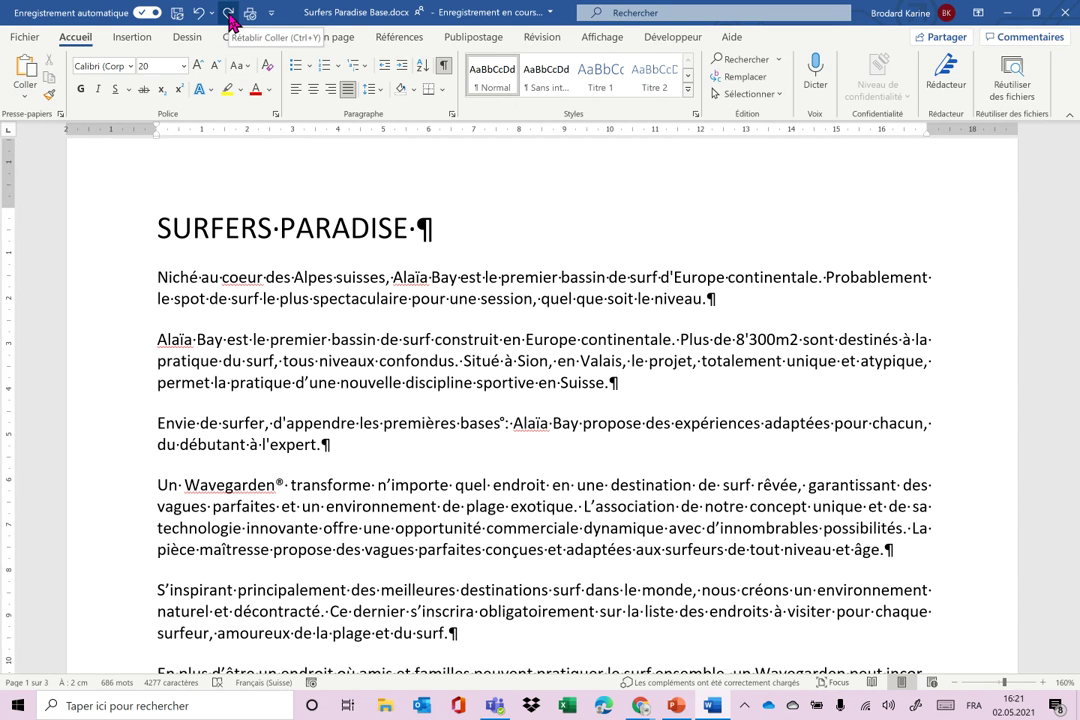
pyautogui.click(228, 18)
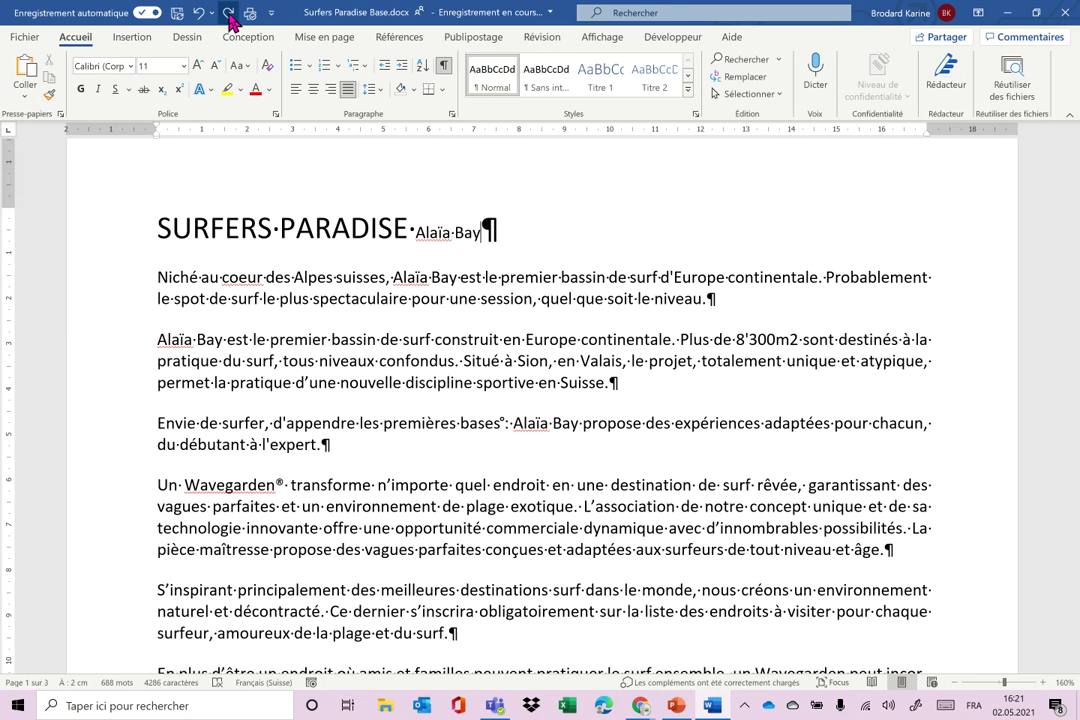
pyautogui.moveTo(640, 703)
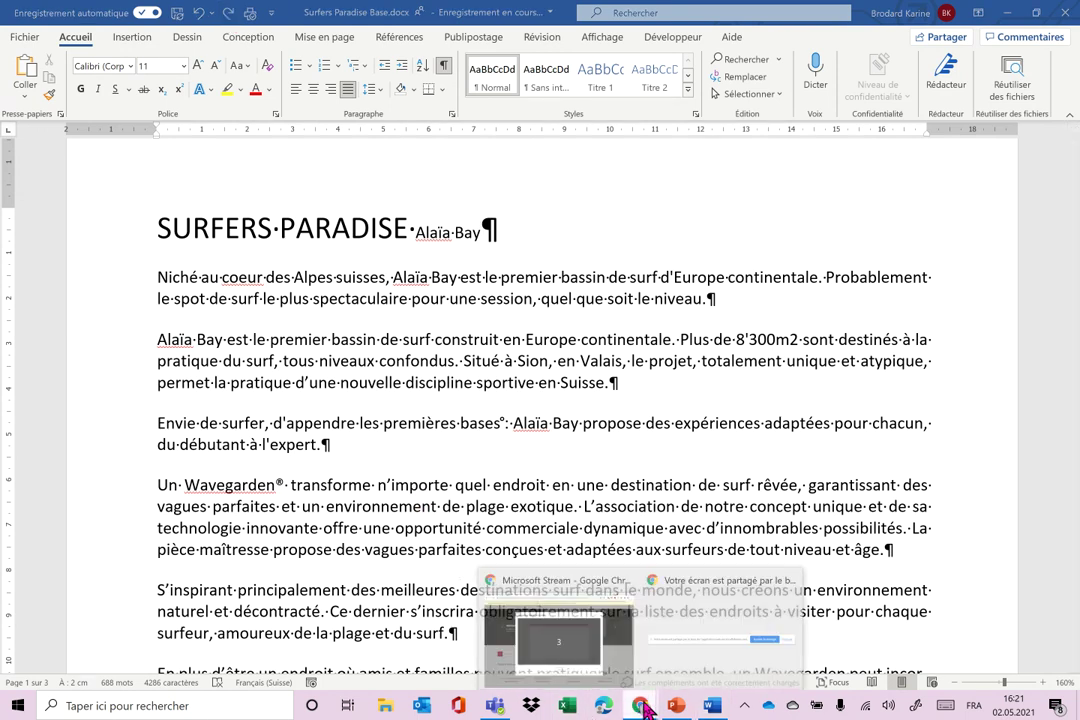